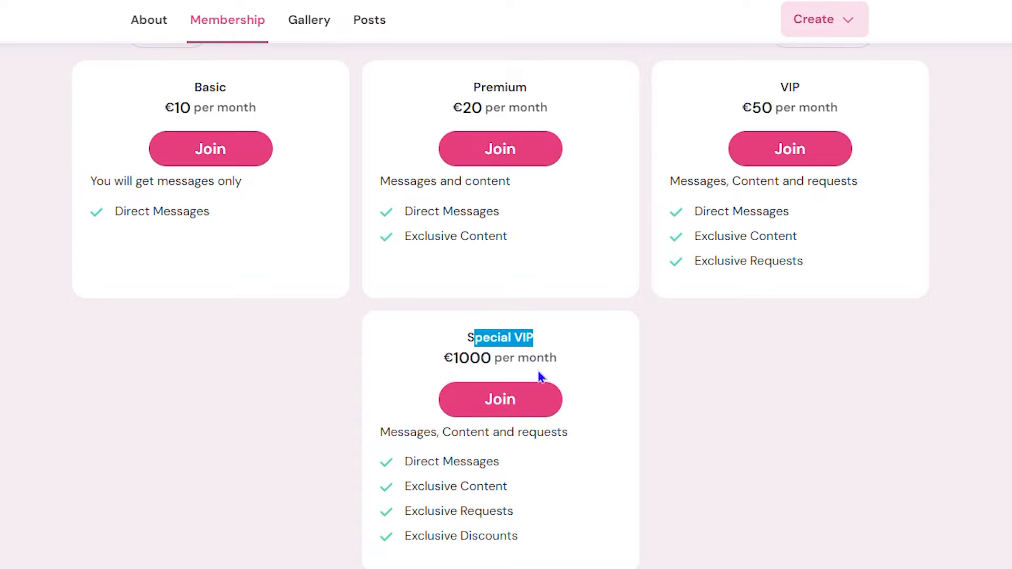
- Open the Memberships setup page, look through the existing tiers, and view the blank setup form for a new tier
scroll(540, 375, up, 8)
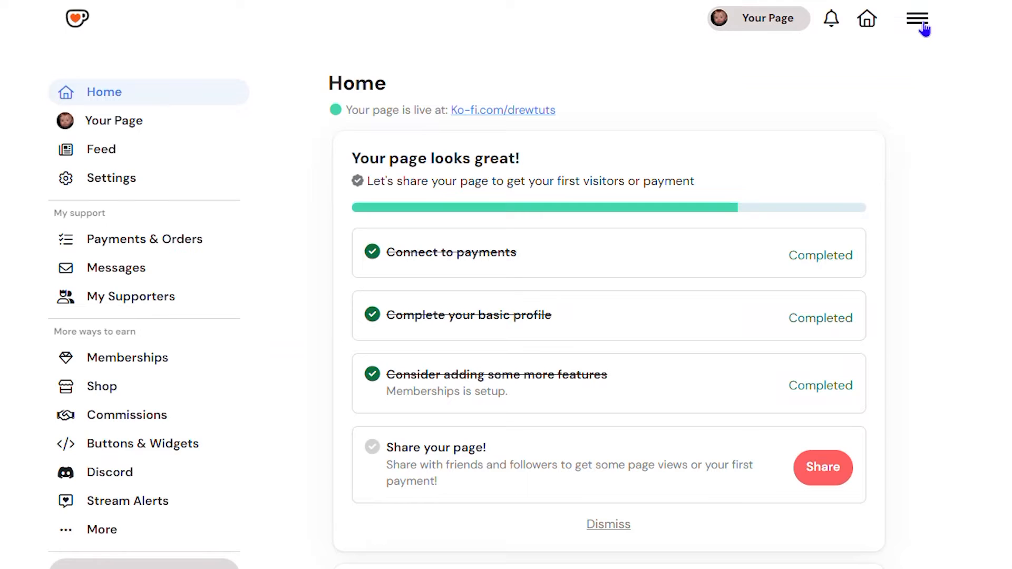
click(917, 22)
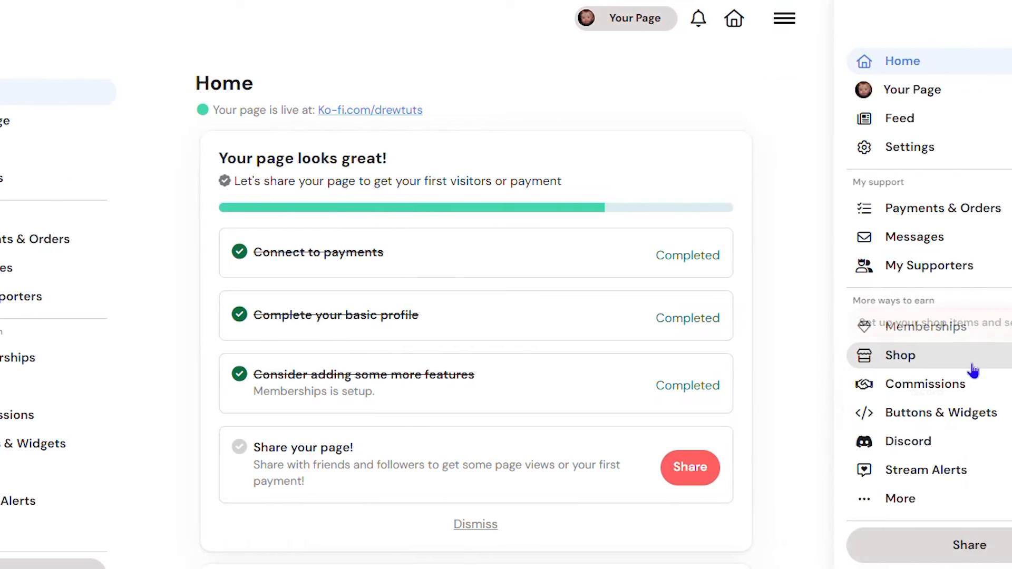
click(829, 334)
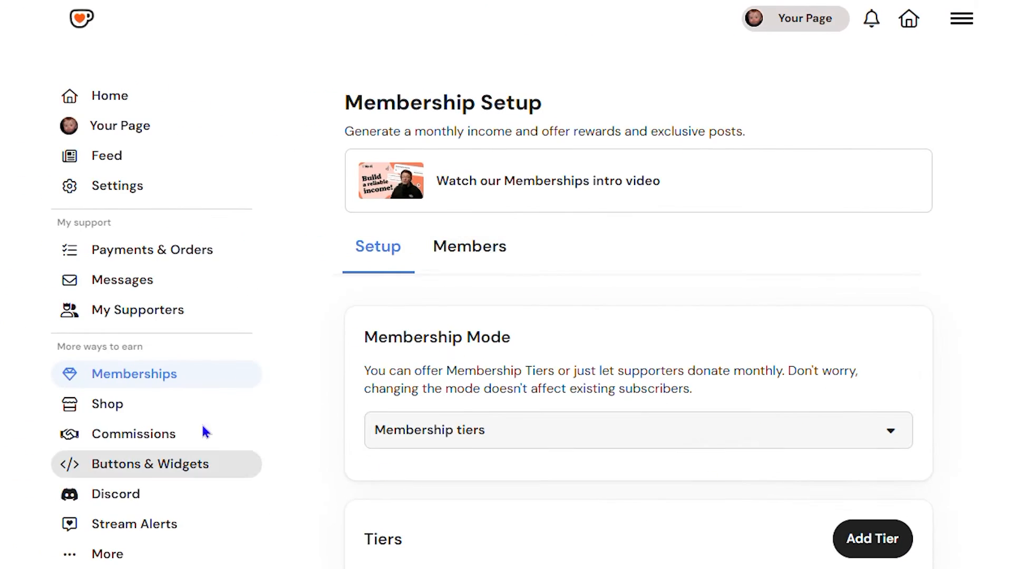
scroll(589, 438, down, 10)
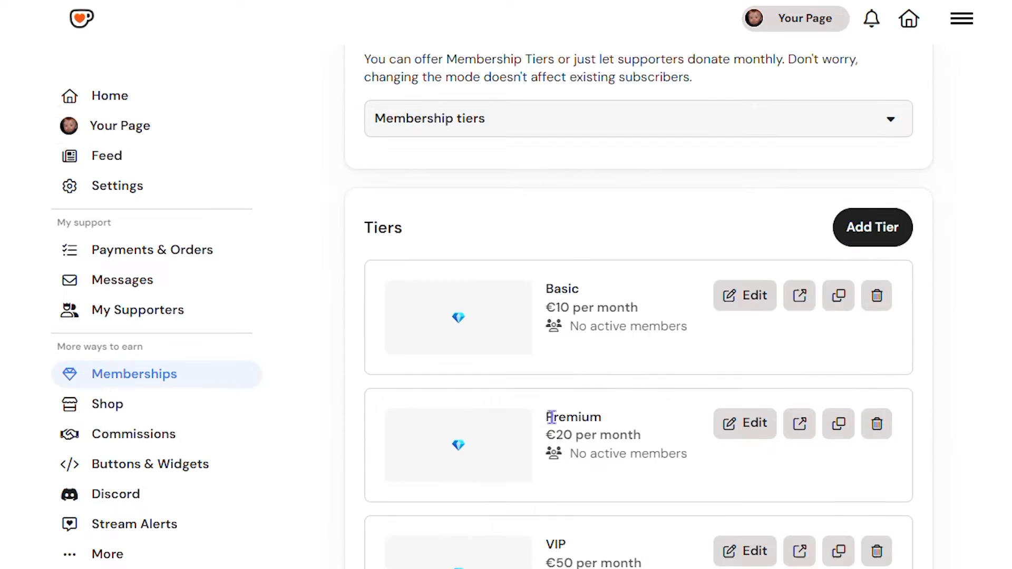
scroll(657, 488, up, 6)
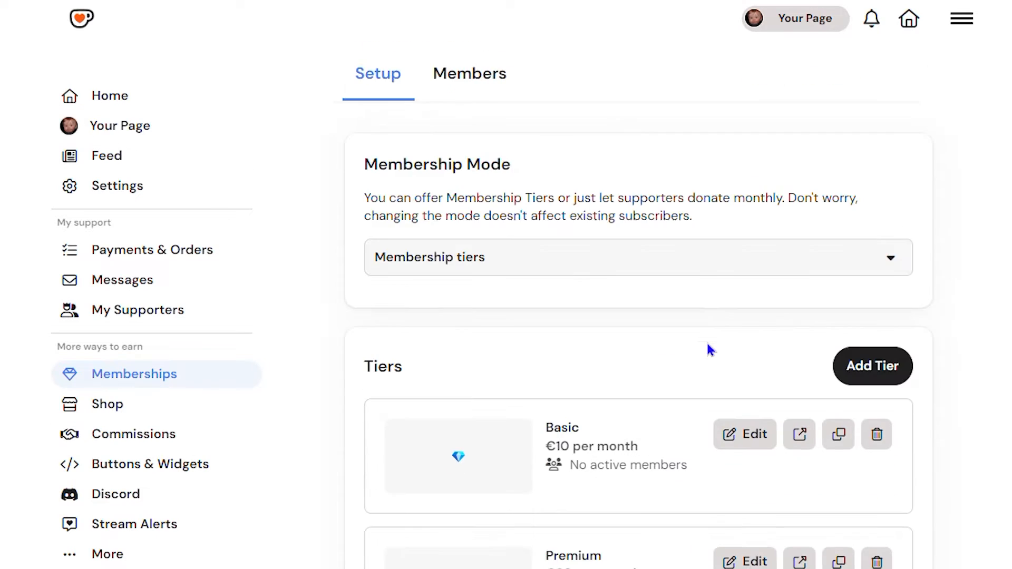
click(870, 381)
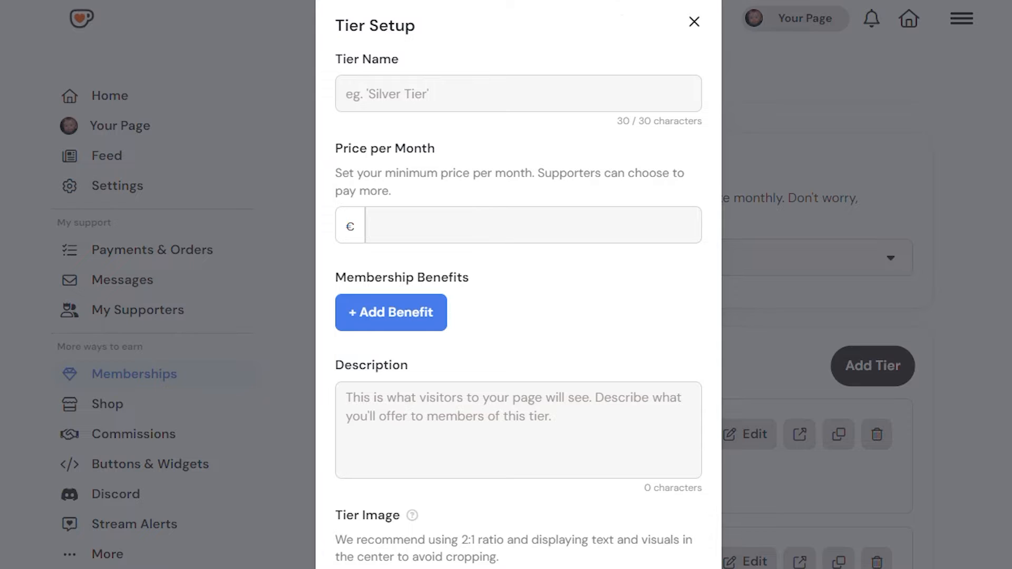
click(694, 23)
- Add the suggested Exclusive Shop Items benefit to the Special VIP tier and save the tier
scroll(637, 316, down, 5)
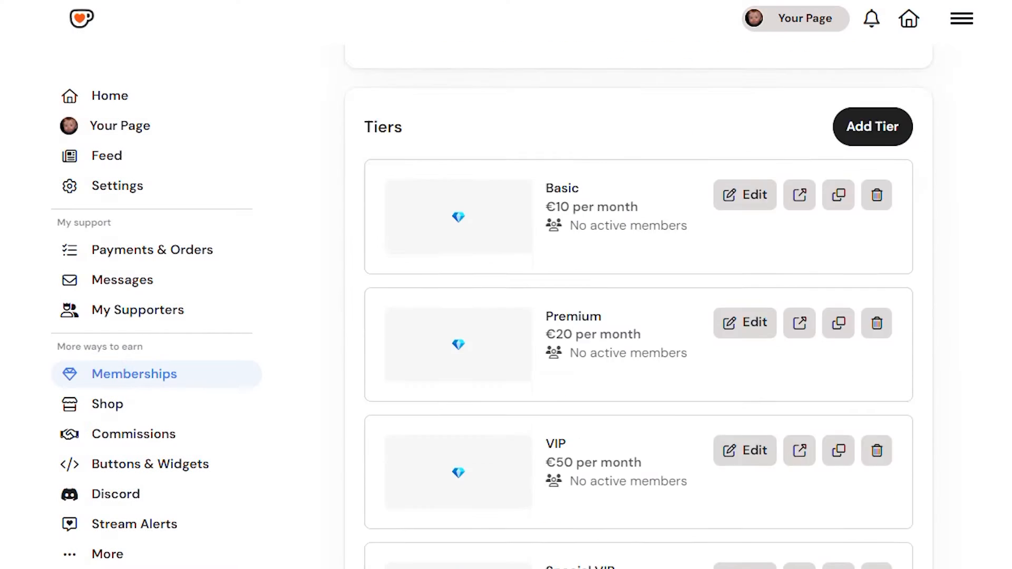
scroll(638, 316, down, 2)
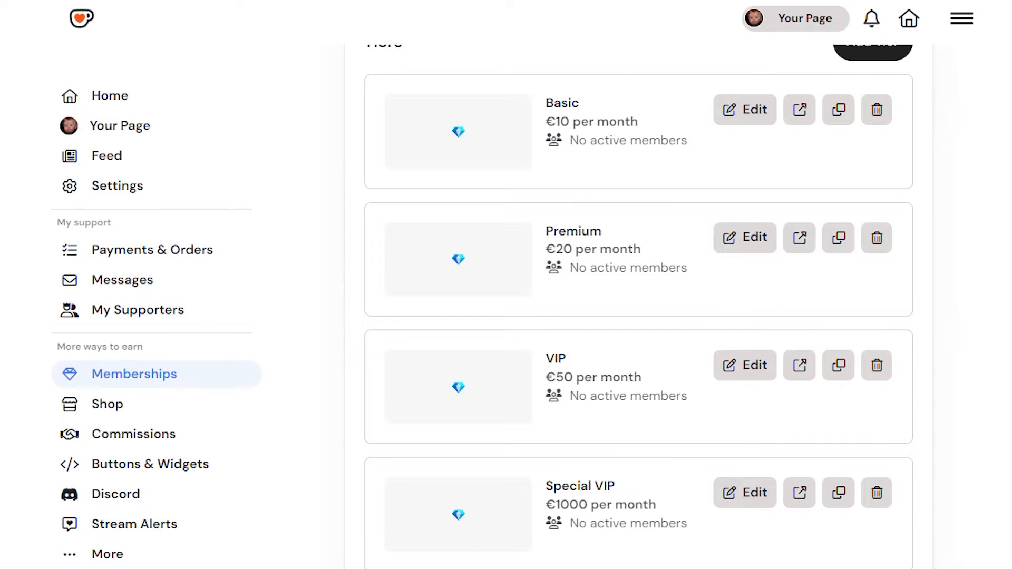
click(753, 502)
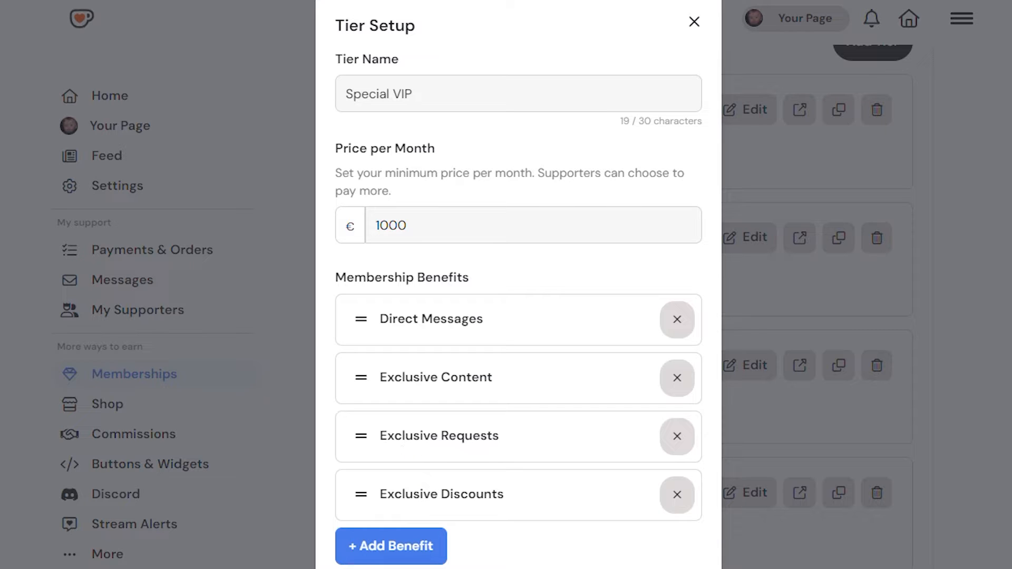
click(386, 548)
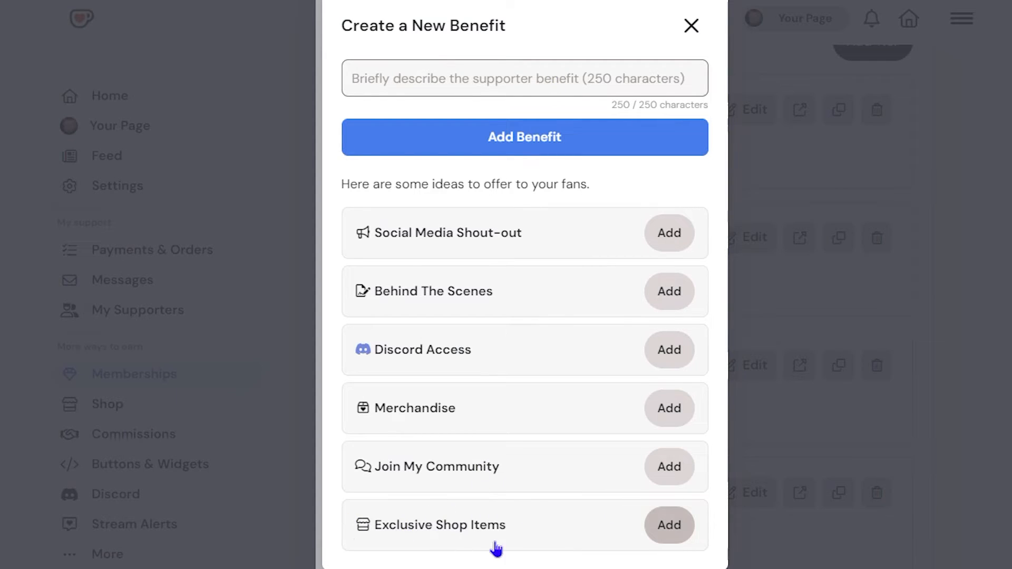
click(665, 524)
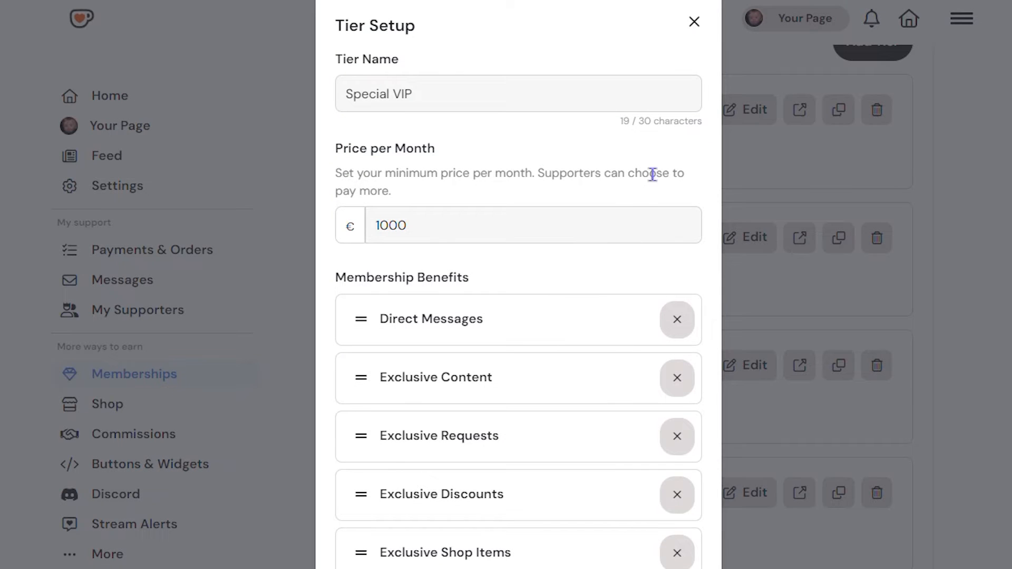
scroll(667, 441, down, 9)
scroll(606, 533, down, 6)
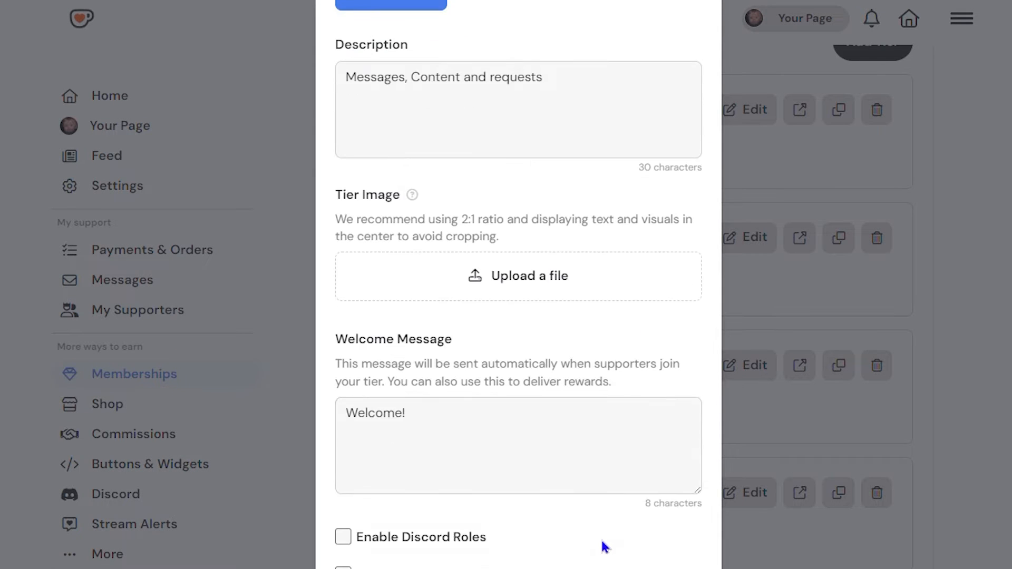
click(670, 550)
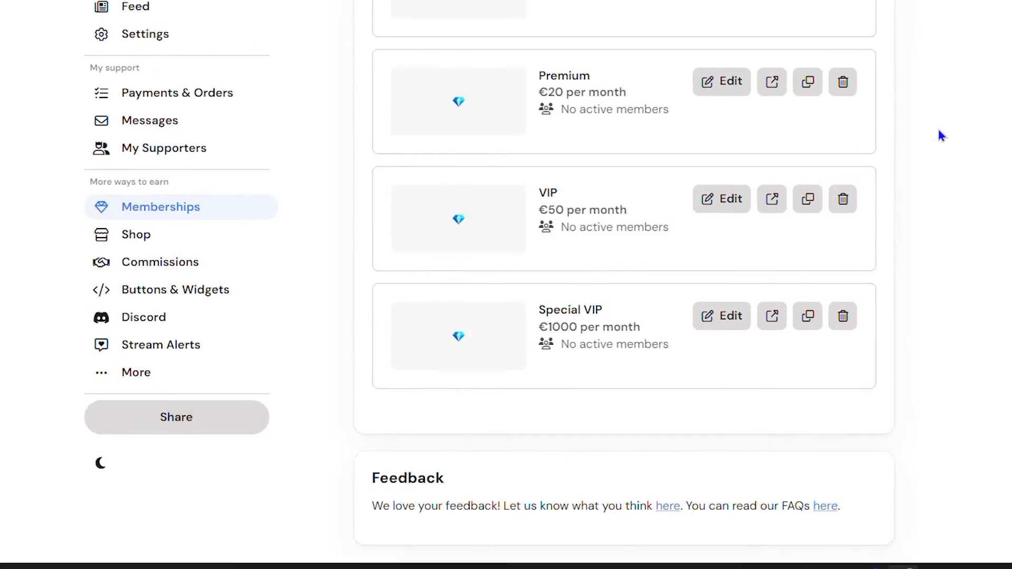
- Check the Special VIP tier's benefits in the full list of membership tiers on the public page
scroll(743, 158, up, 6)
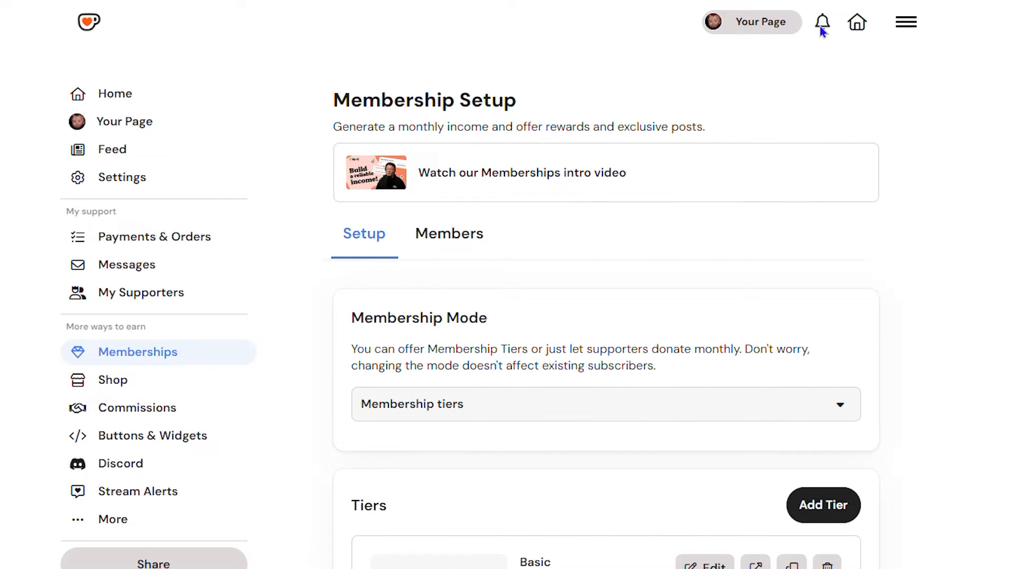
click(752, 25)
scroll(662, 486, down, 8)
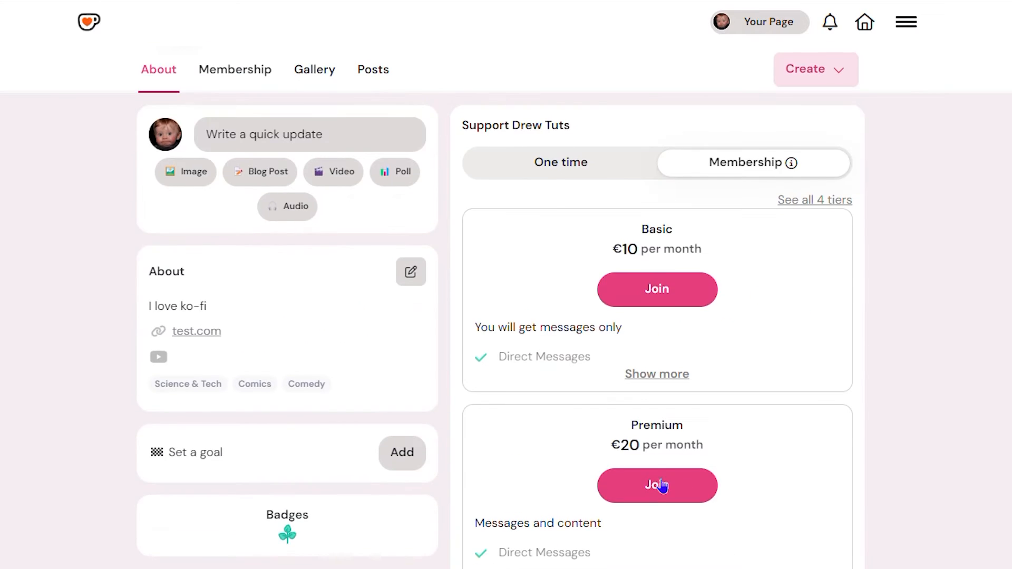
click(694, 436)
scroll(559, 368, down, 7)
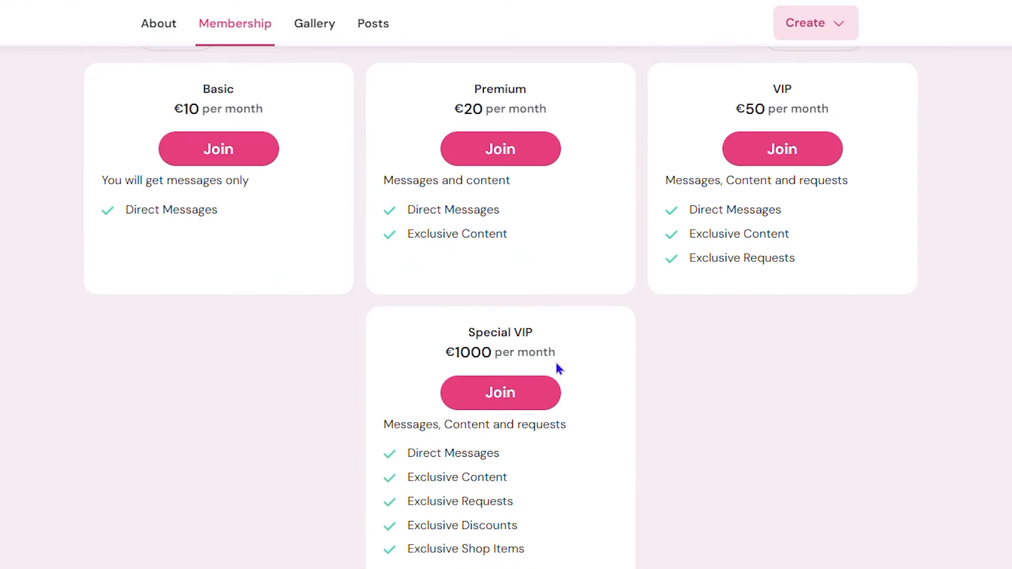
drag(535, 558, 406, 563)
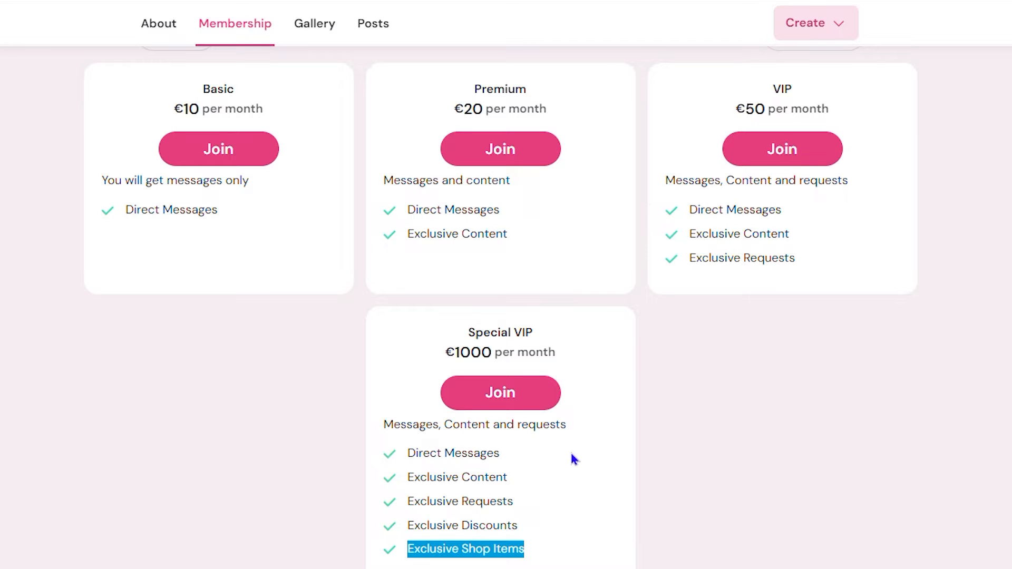
- Open the Shop setup page and go to its Products section
scroll(981, 410, up, 7)
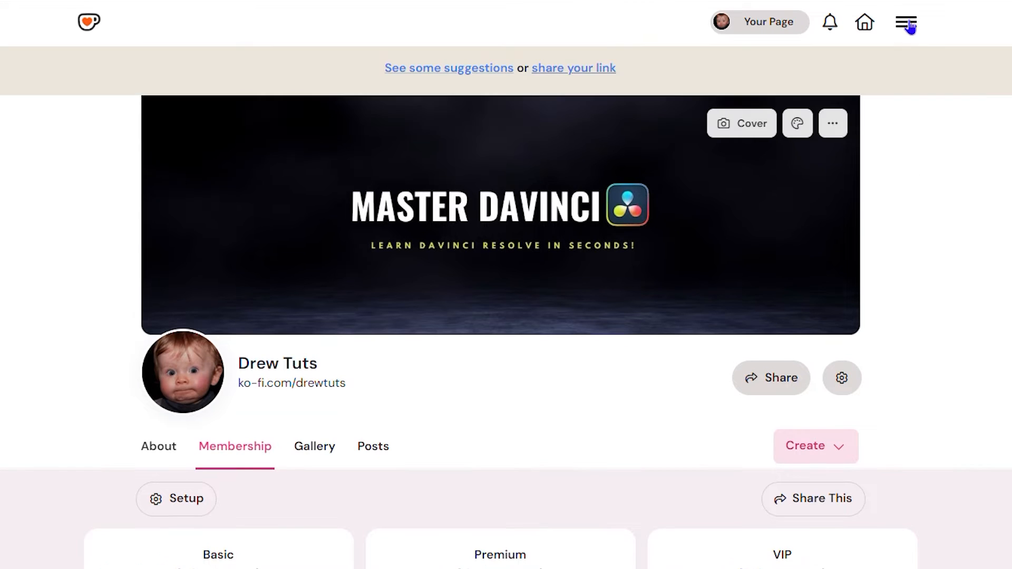
click(906, 22)
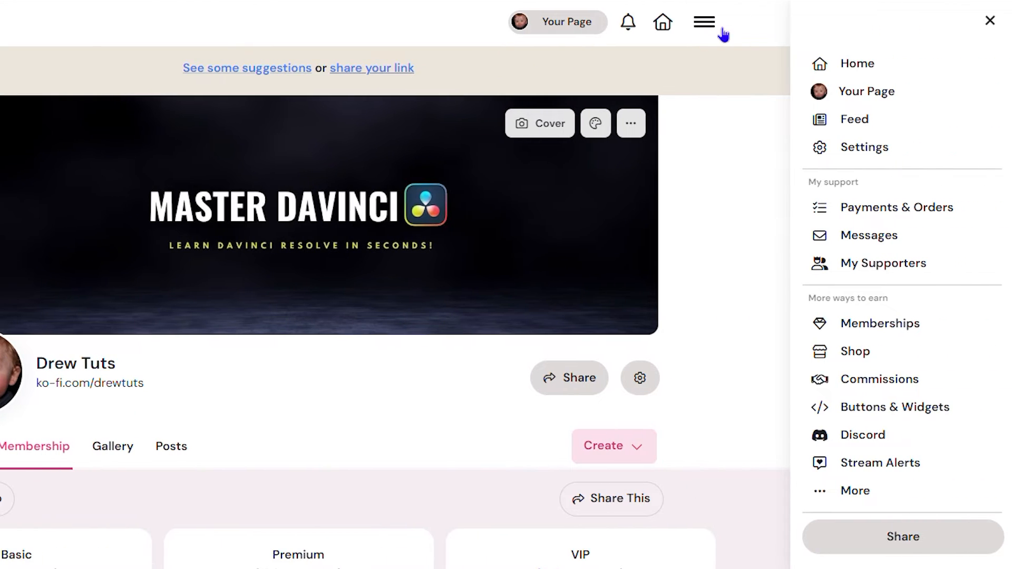
click(856, 352)
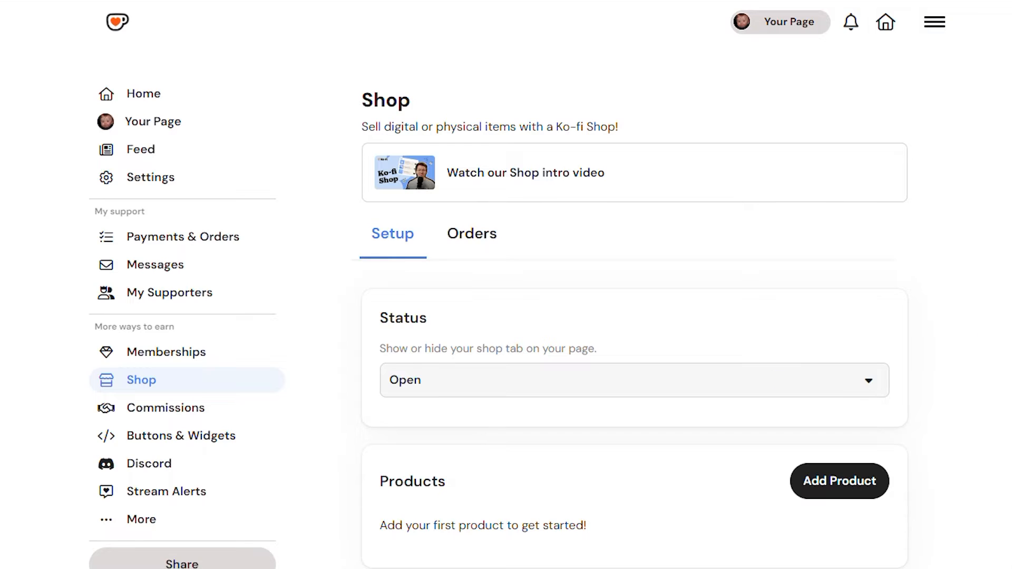
scroll(875, 400, down, 2)
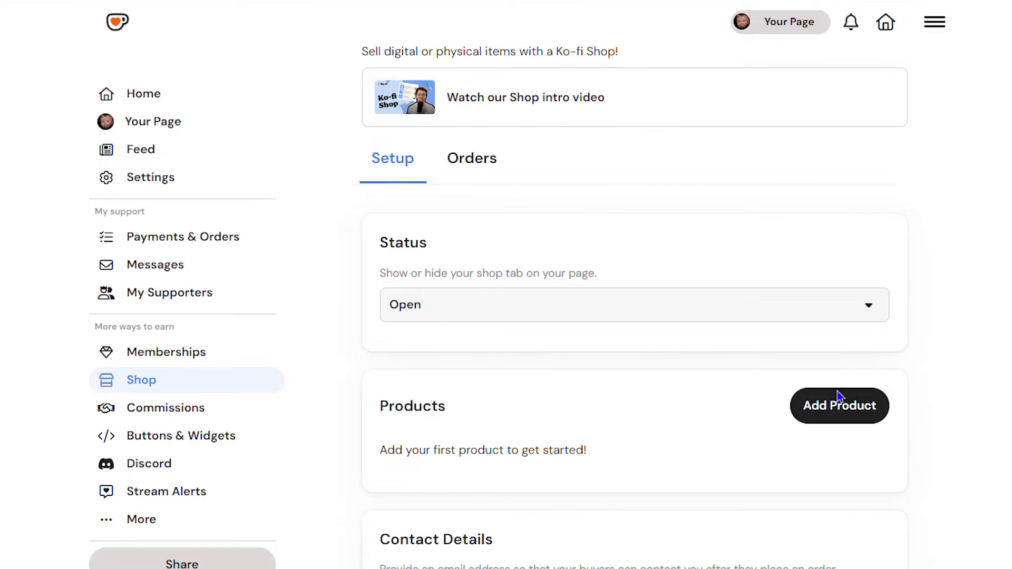
scroll(839, 396, down, 2)
- Start a new shop product named VIP Guides, sold as a digital item, and continue to its details form
click(846, 337)
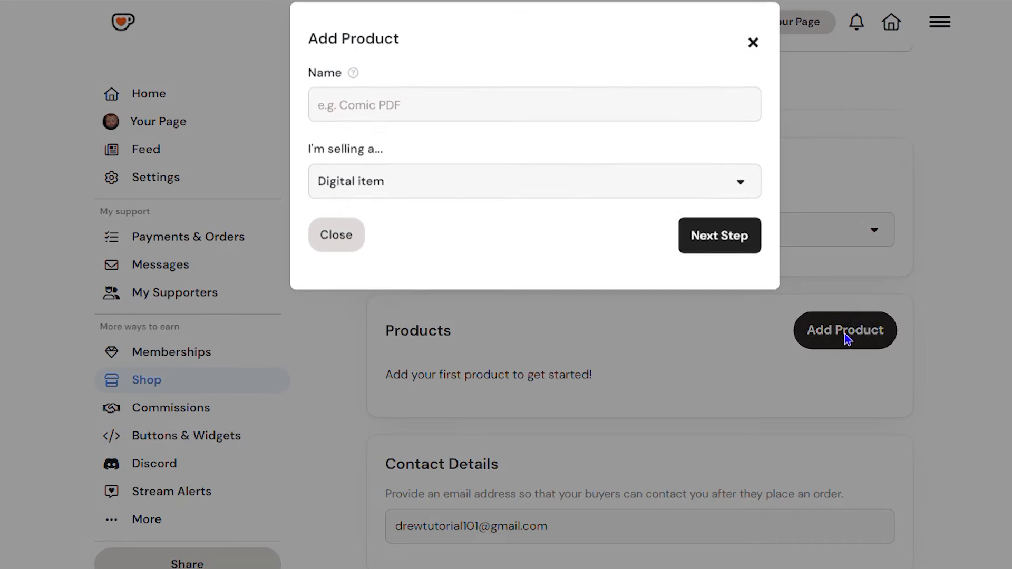
click(375, 106)
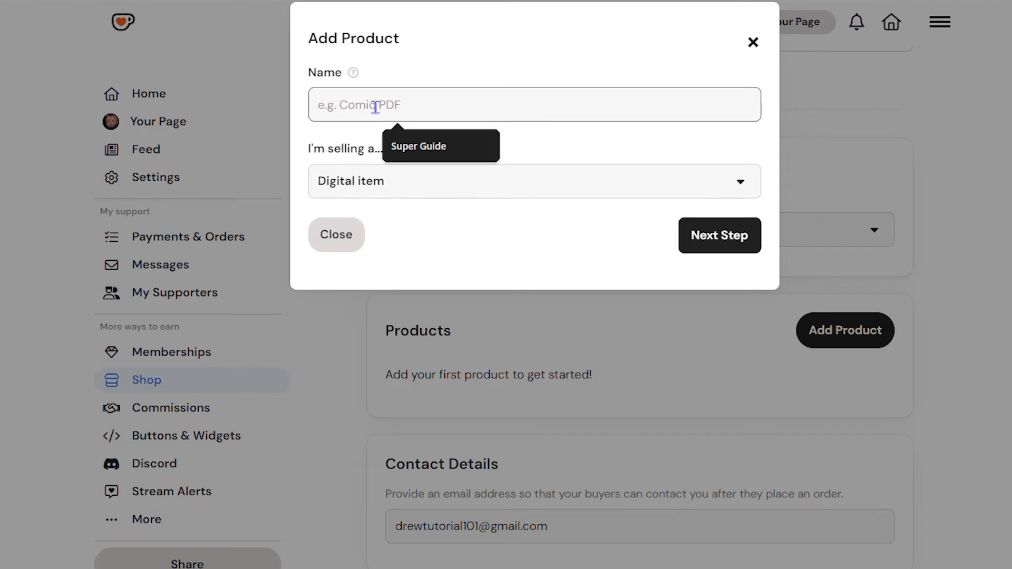
text(Vi)
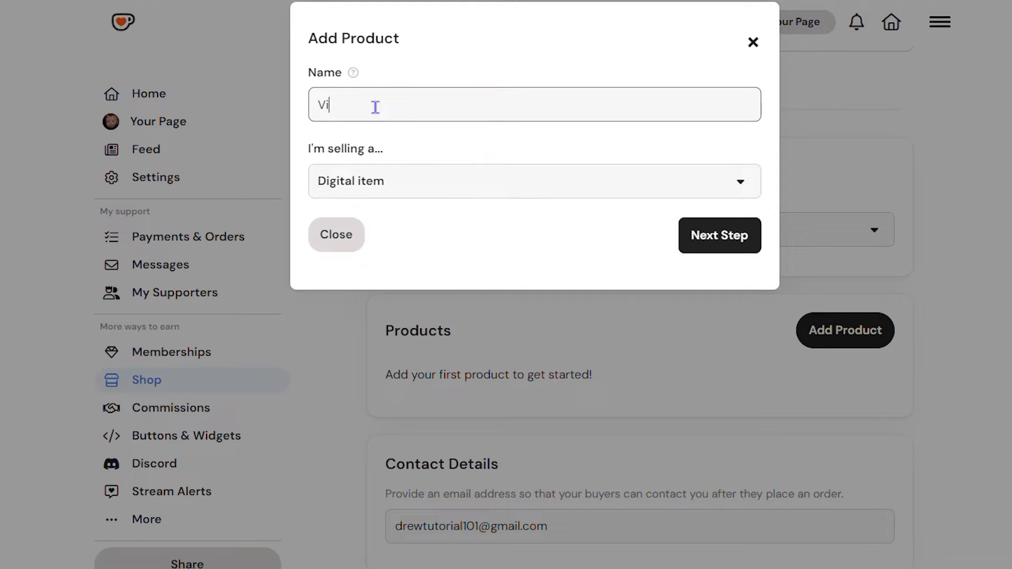
text(p Guides)
click(664, 193)
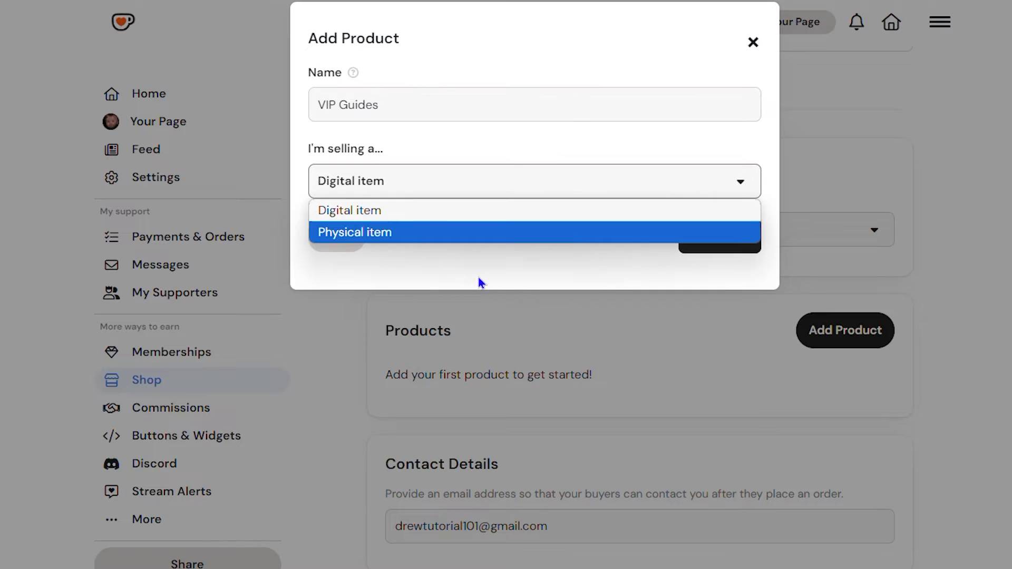
click(478, 211)
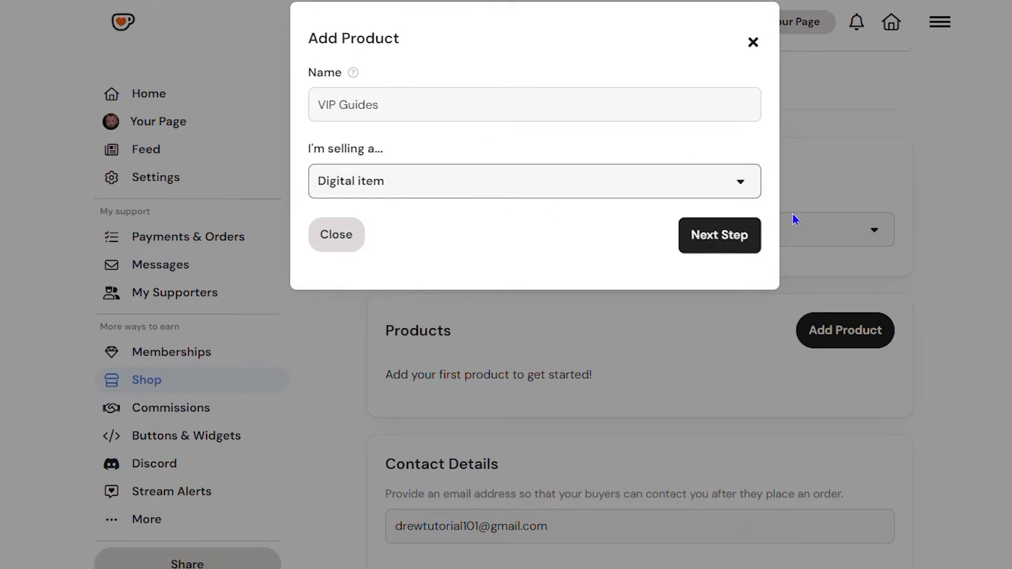
click(734, 238)
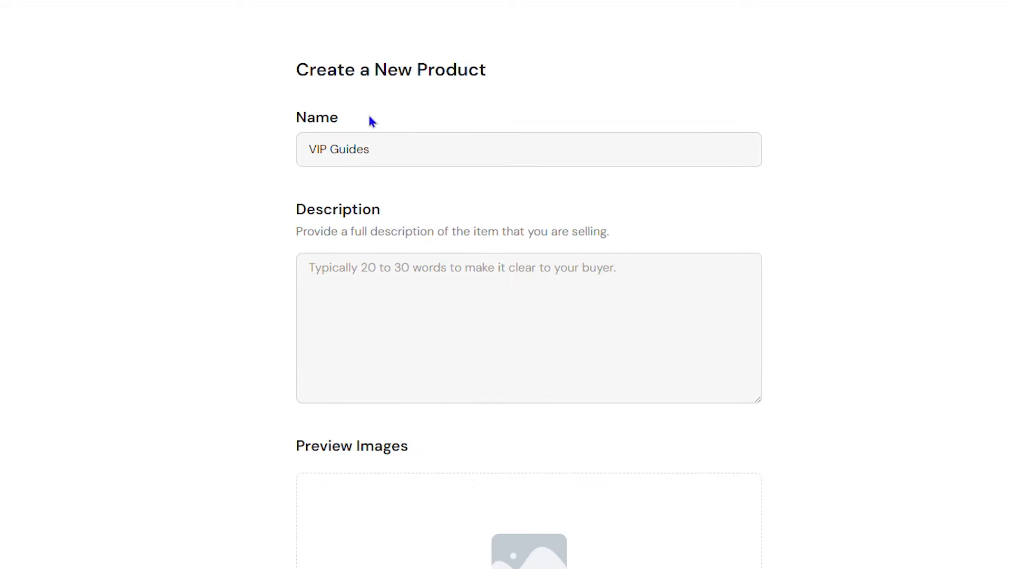
- Copy the product name VIP Guides into the product's description
click(394, 298)
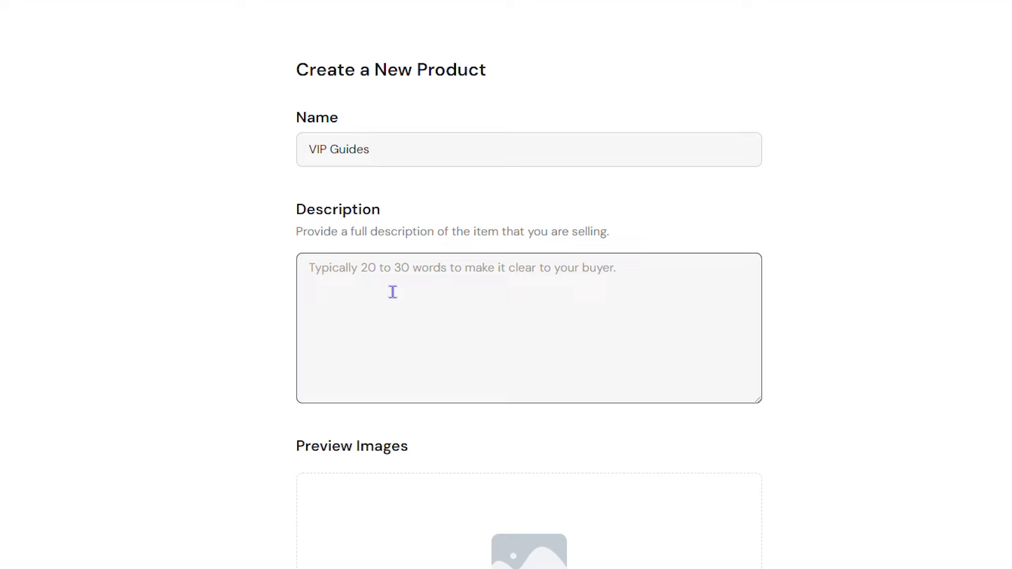
click(402, 147)
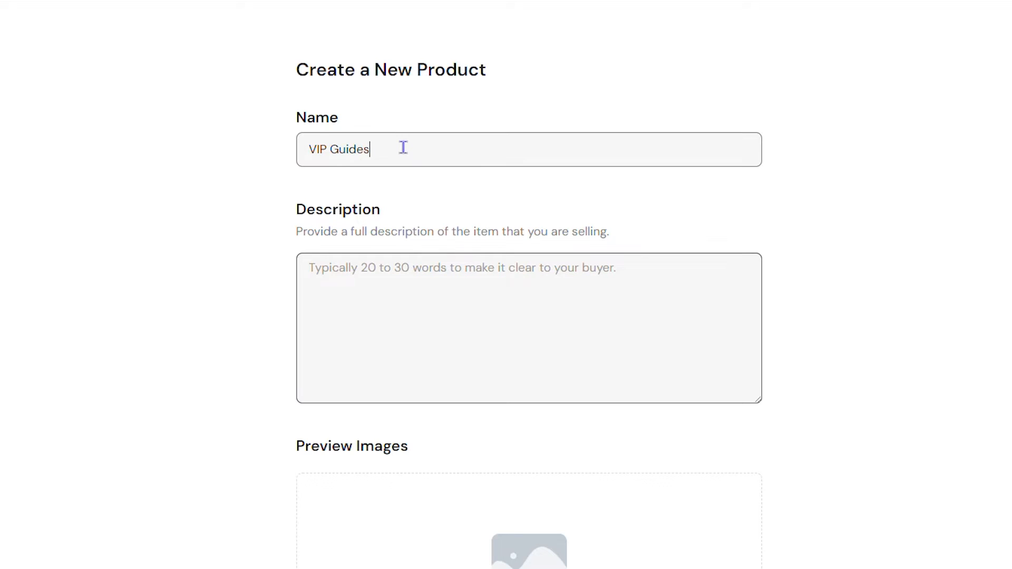
drag(402, 147, 266, 149)
key(ctrl+c)
click(391, 277)
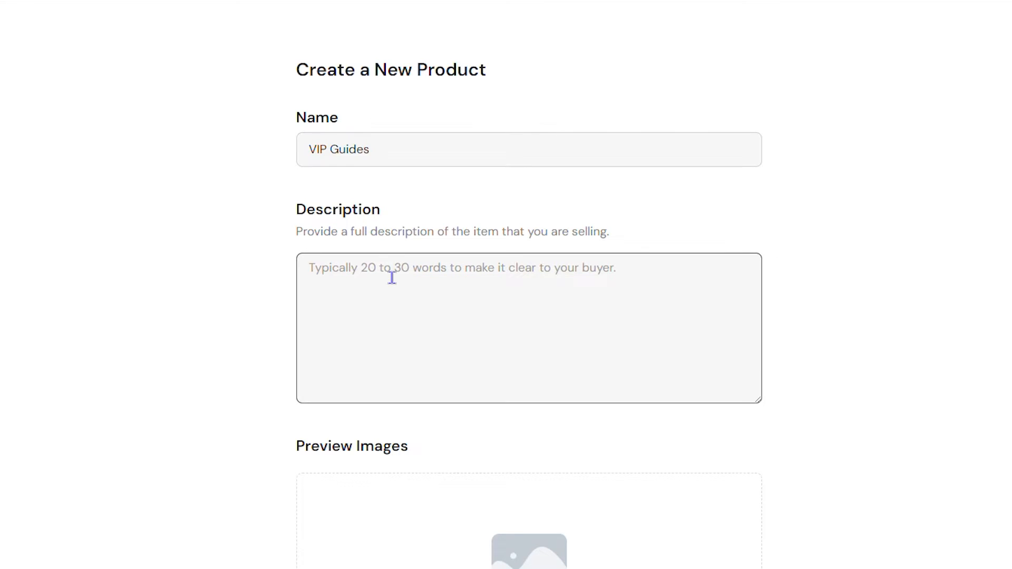
key(ctrl+v)
- Upload the image 100% WORKING from the Downloads folder as the product's preview image
scroll(473, 287, down, 4)
click(521, 346)
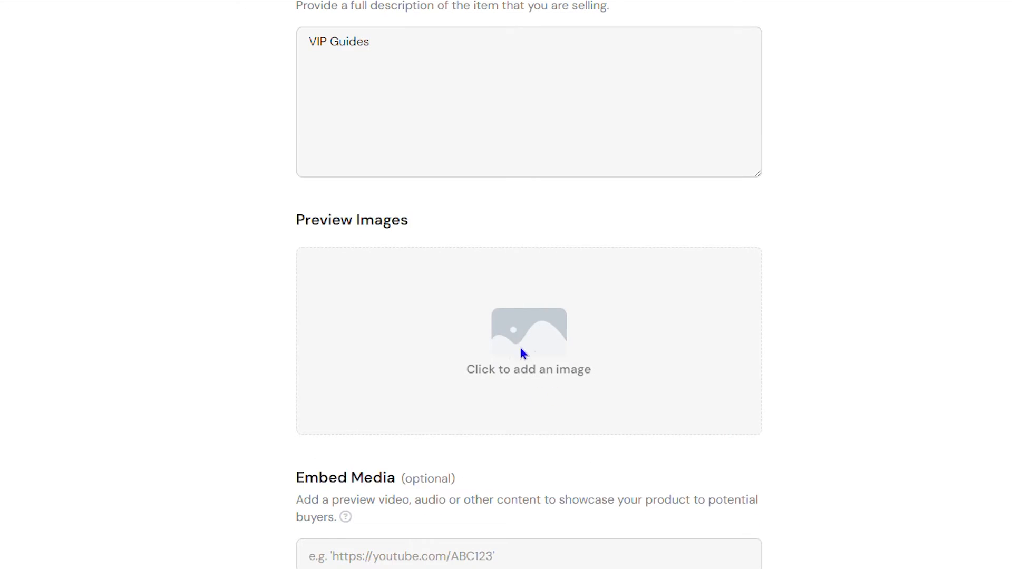
scroll(354, 244, down, 5)
scroll(353, 235, up, 5)
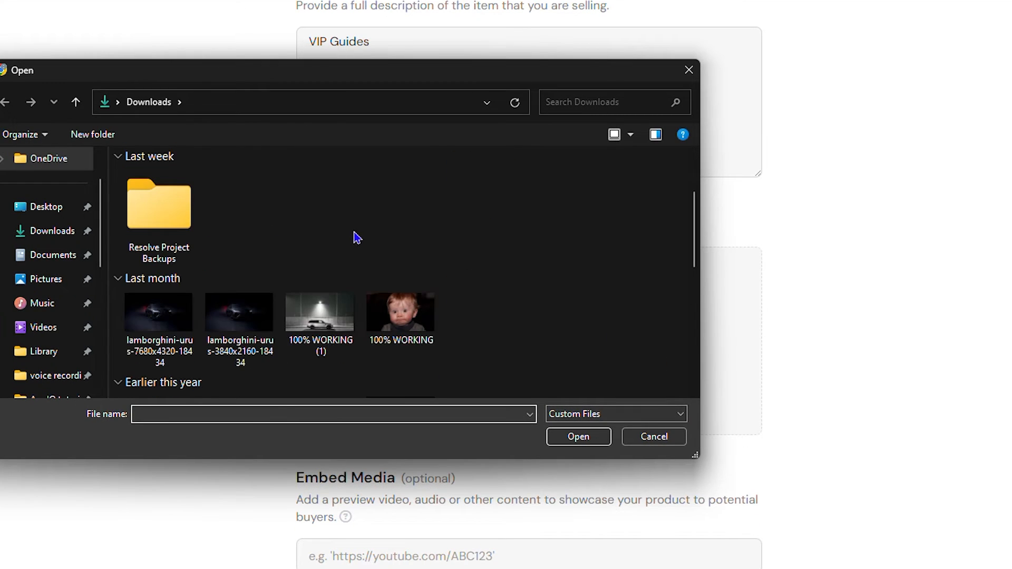
click(401, 316)
click(562, 446)
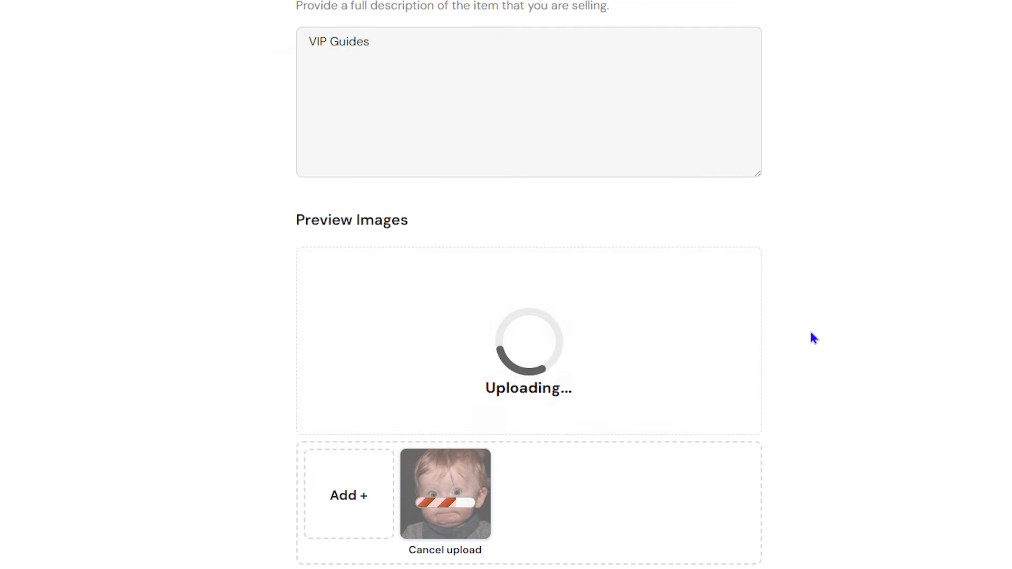
scroll(791, 300, down, 3)
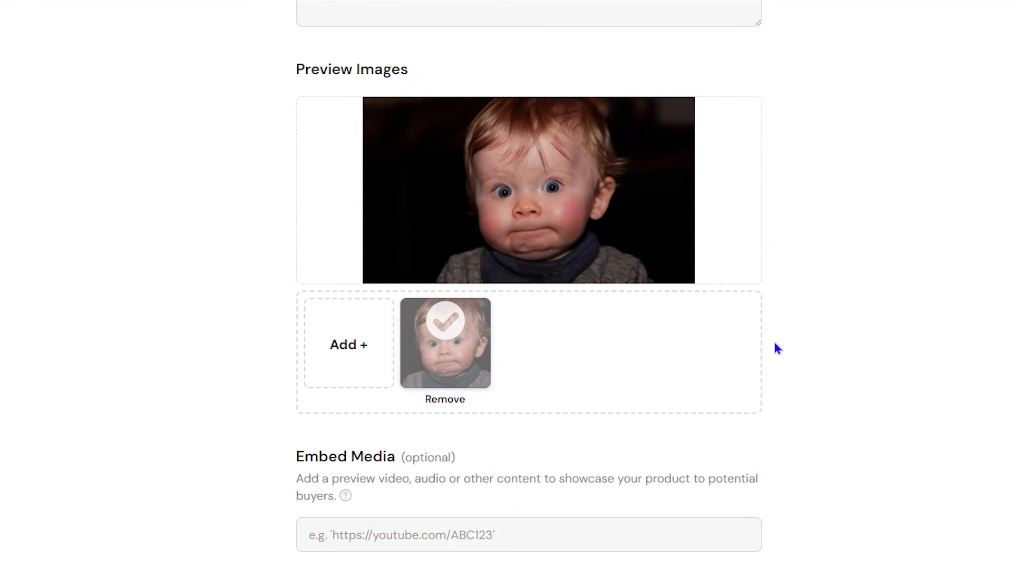
scroll(477, 553, down, 4)
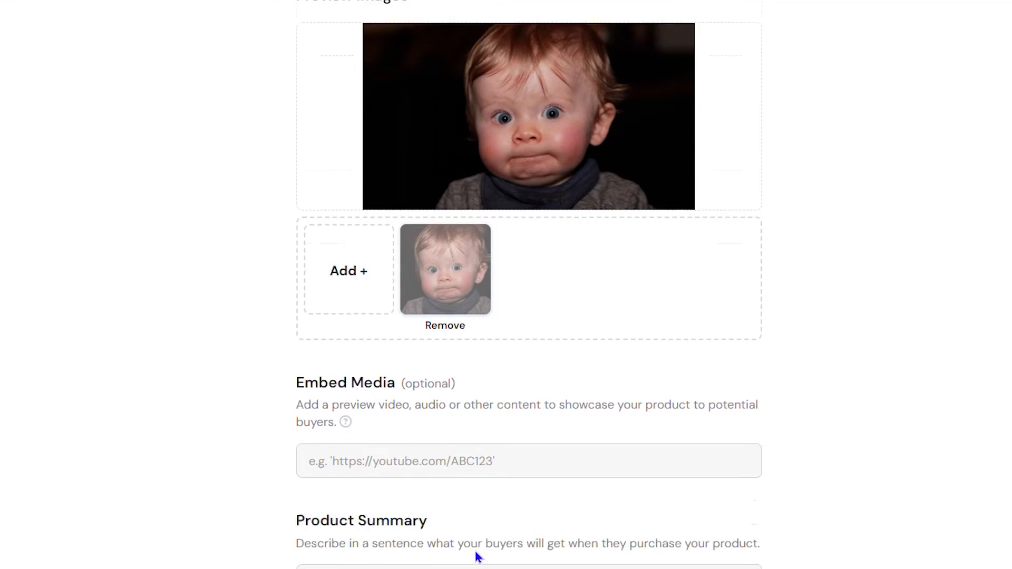
- Set the product summary to VIP Guides and assign the product to a new category named vip
click(422, 429)
text(VIP Guides)
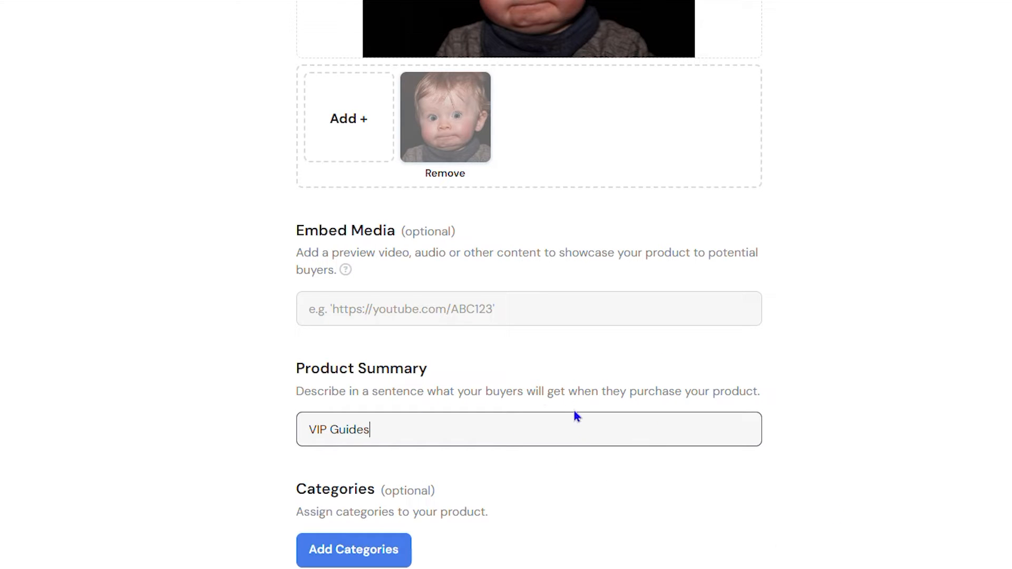
scroll(780, 379, down, 3)
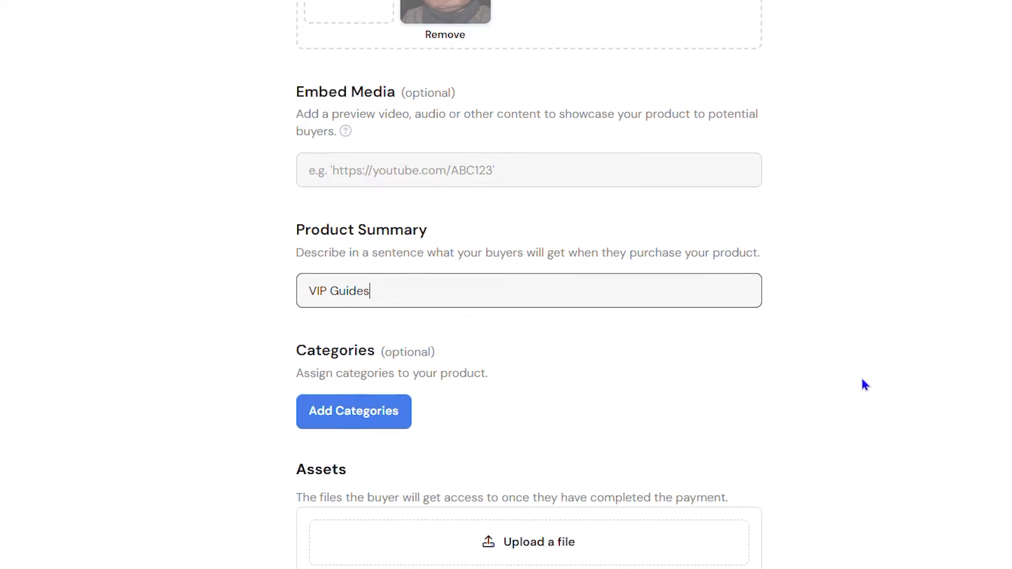
click(373, 393)
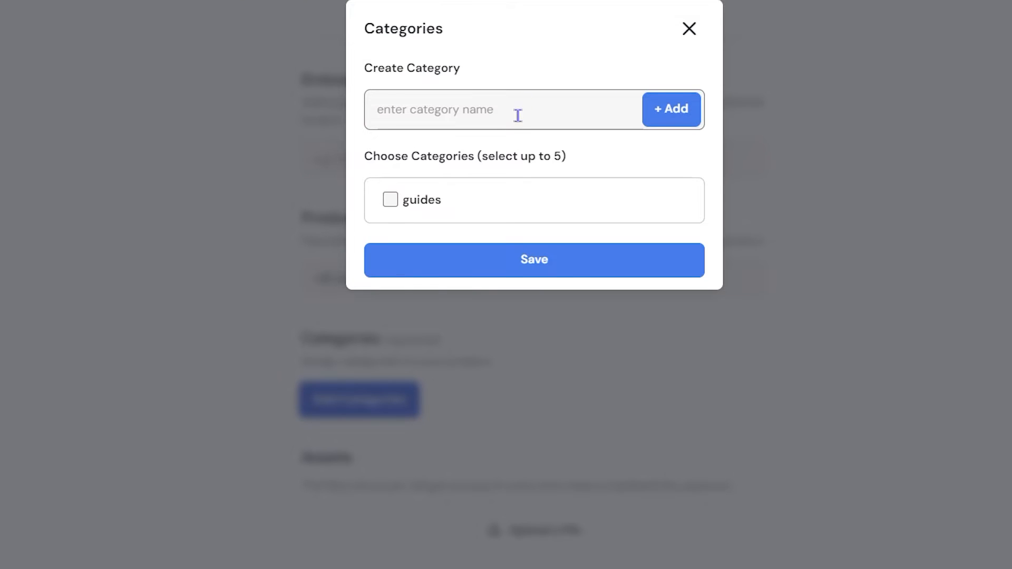
click(388, 202)
click(388, 206)
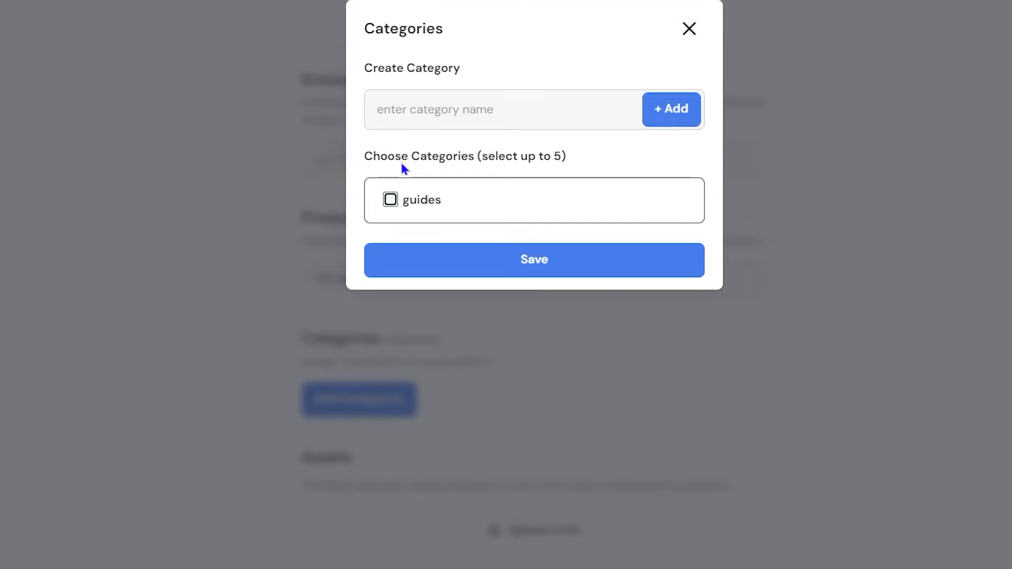
click(428, 112)
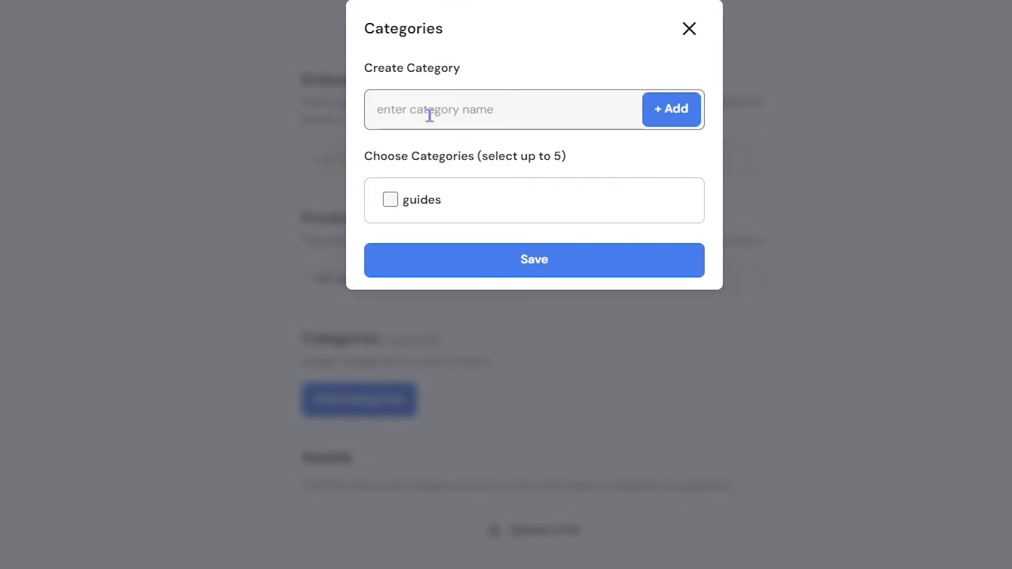
text(vip)
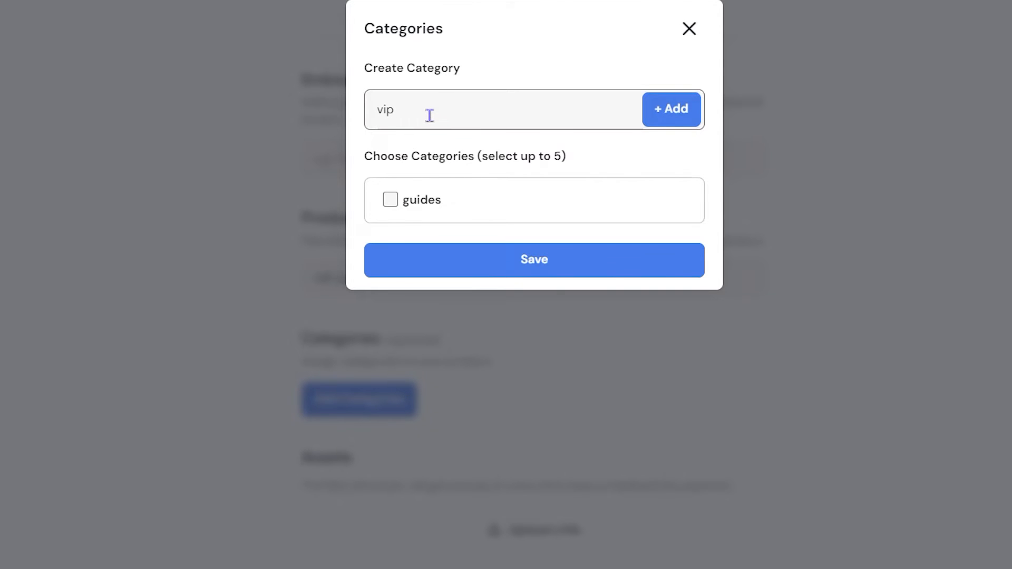
click(683, 117)
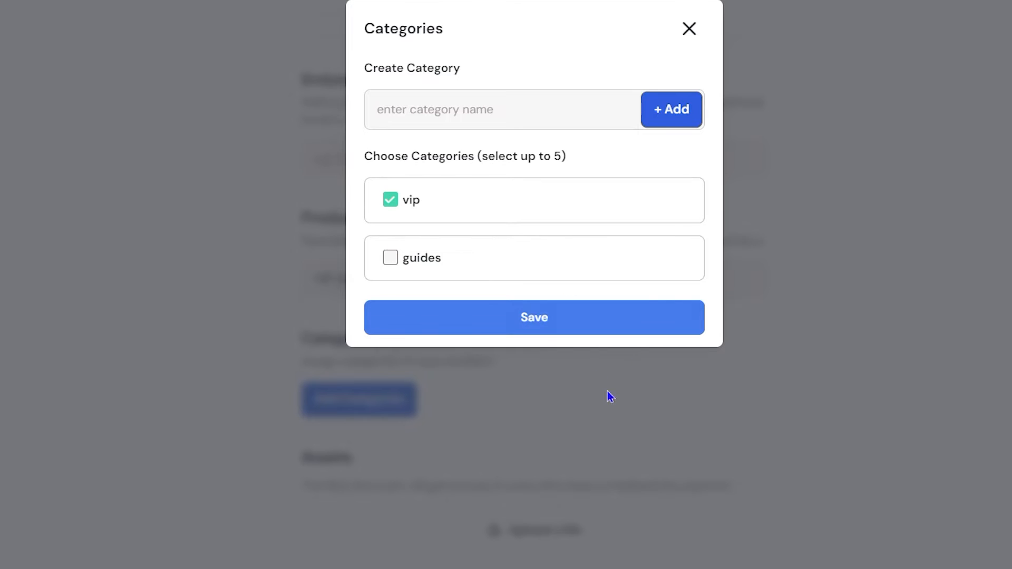
click(551, 329)
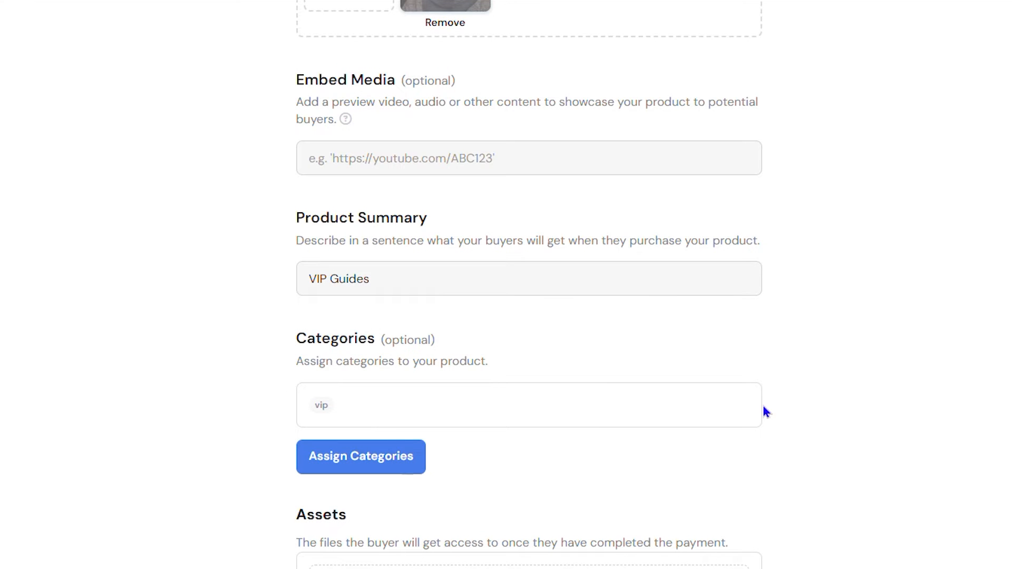
- Upload the PDF file Doc6 from the Downloads folder as the product's asset for buyers
scroll(765, 411, down, 4)
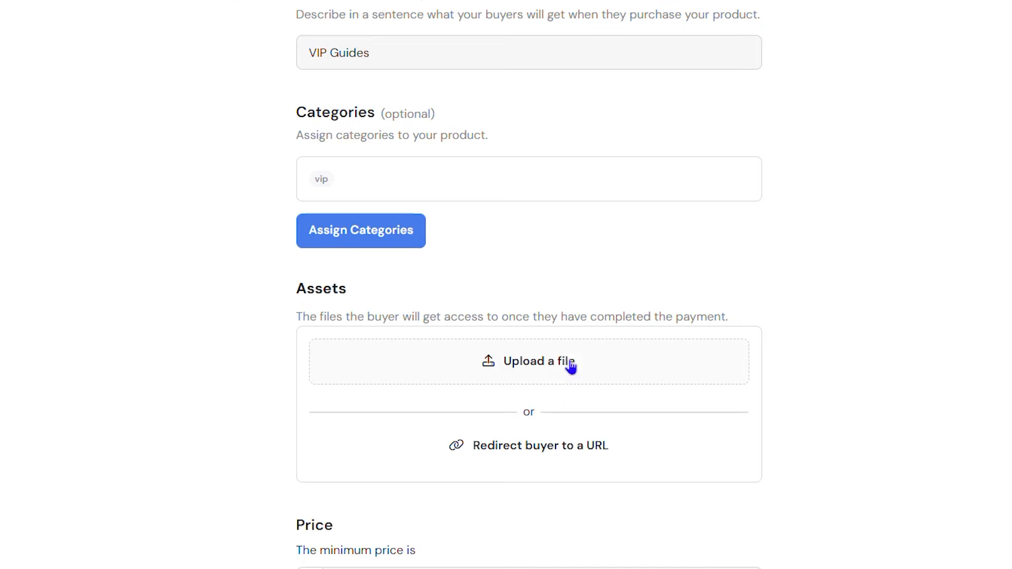
click(554, 364)
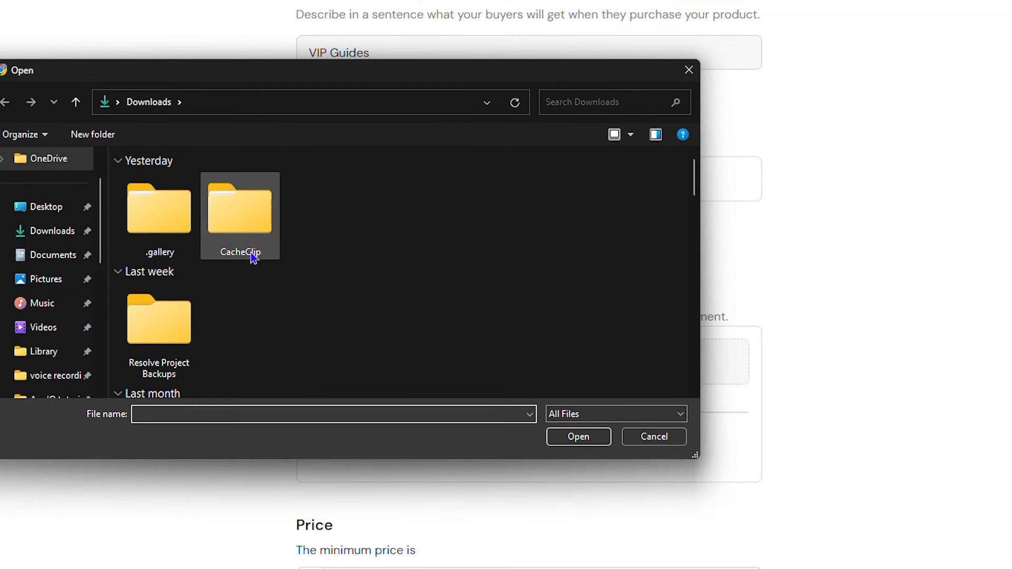
scroll(253, 257, down, 5)
scroll(348, 327, down, 3)
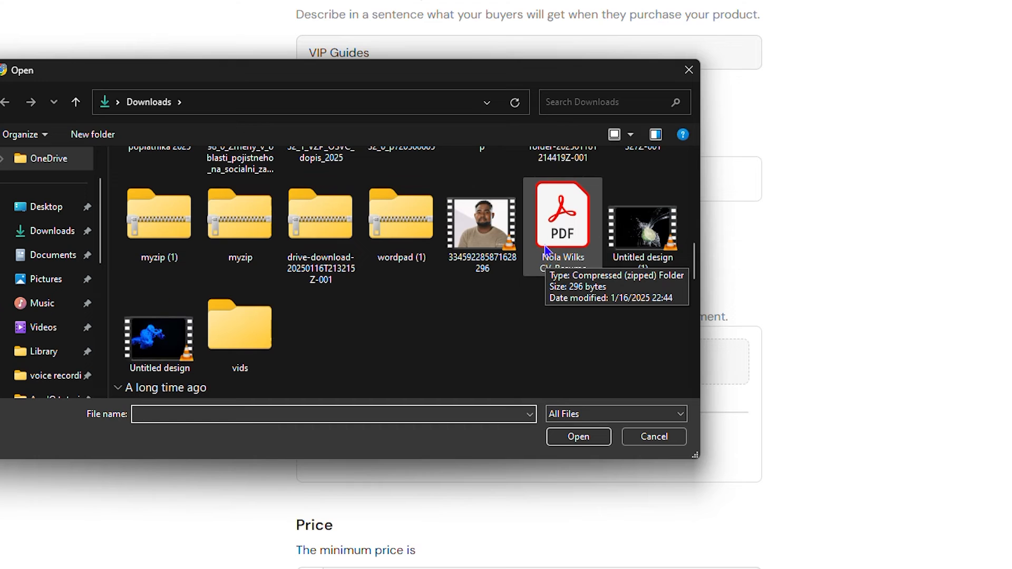
scroll(524, 316, down, 4)
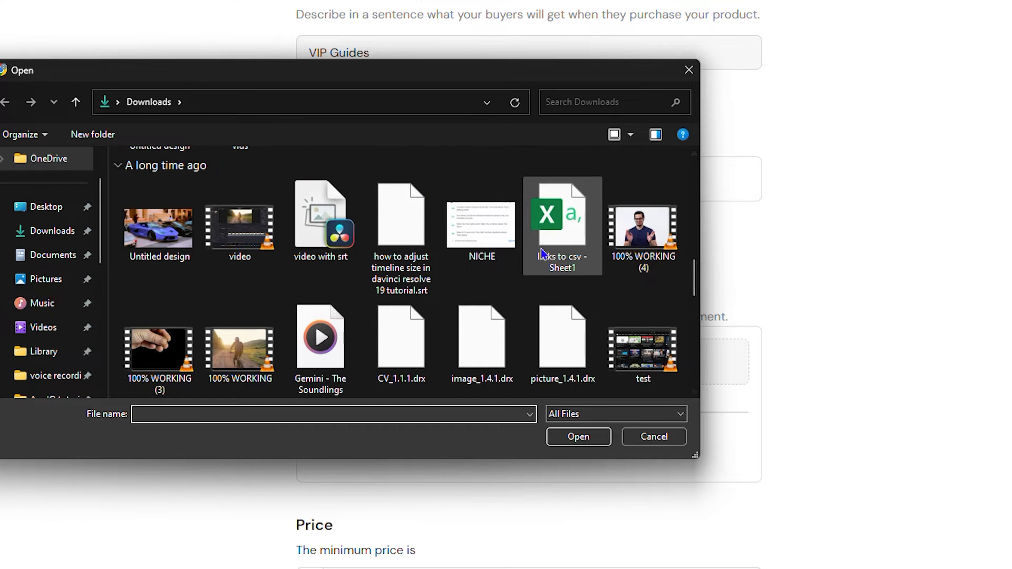
scroll(543, 254, down, 2)
click(505, 337)
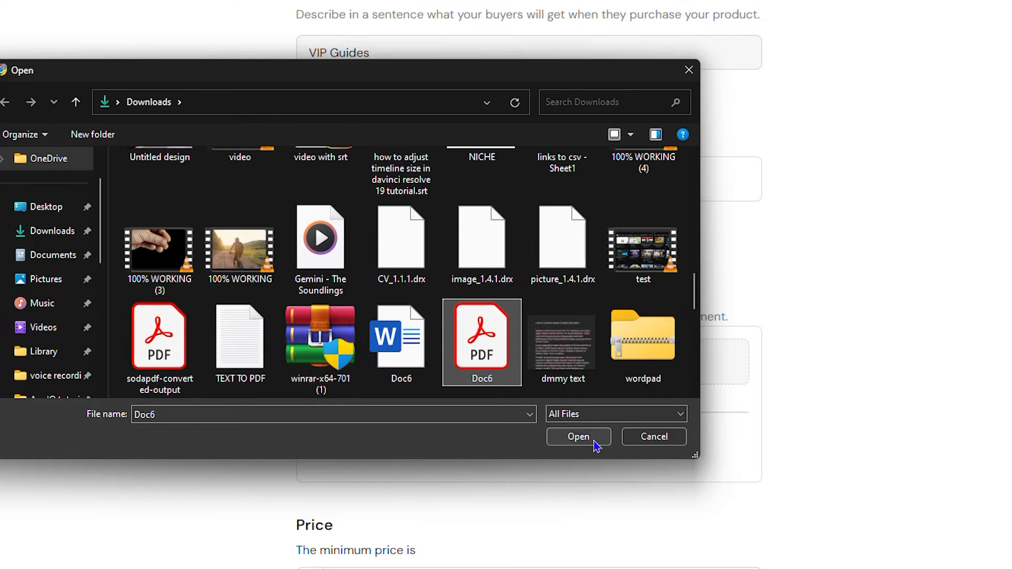
click(578, 437)
- Set the product's minimum price to €1000
scroll(510, 414, down, 4)
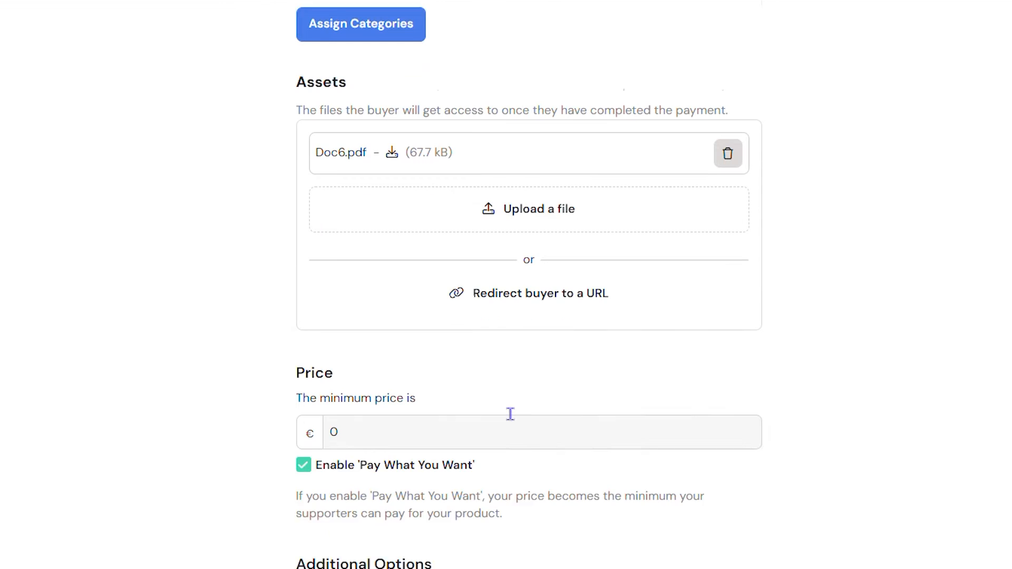
drag(343, 409, 333, 411)
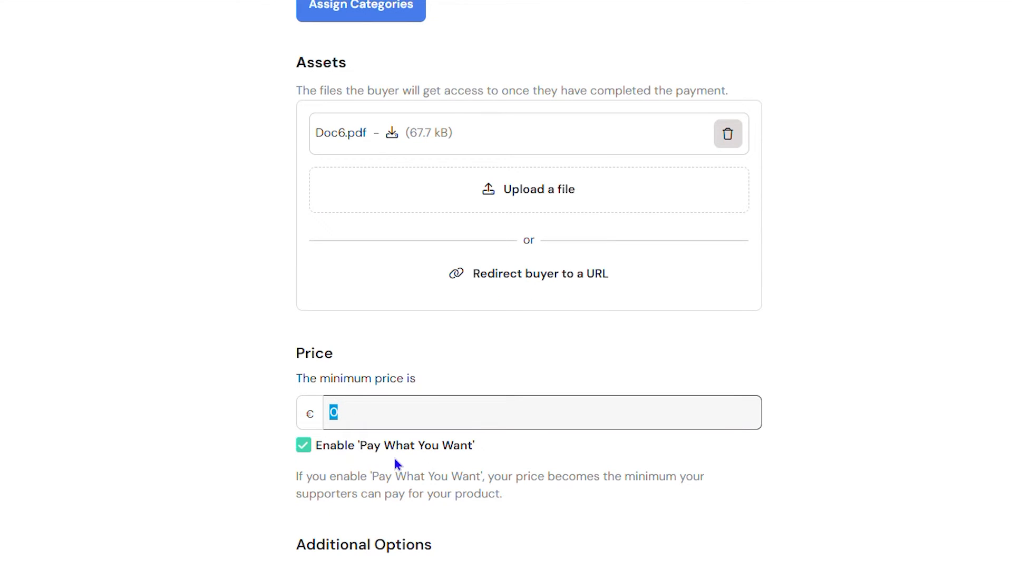
text(1000)
scroll(548, 507, down, 2)
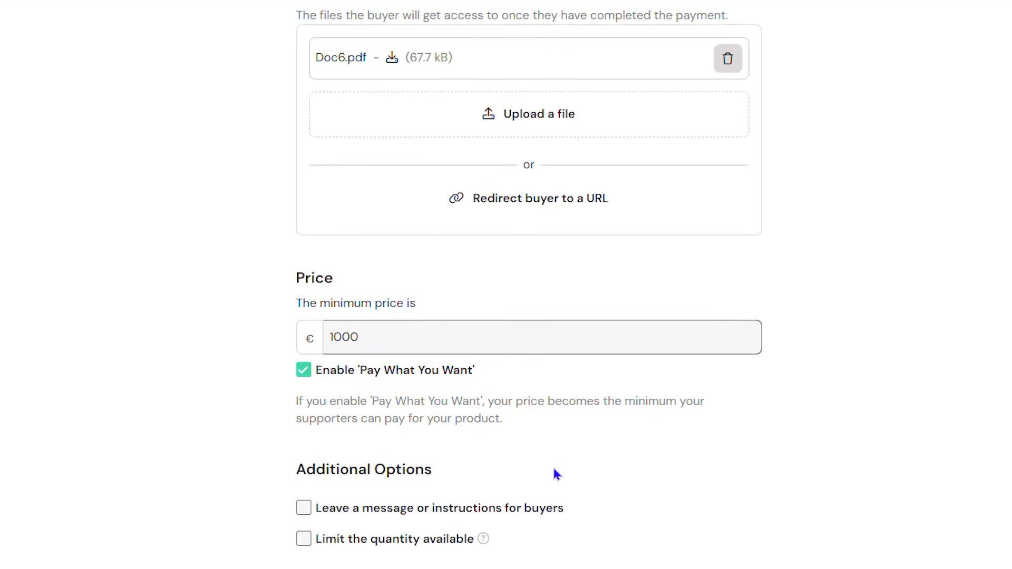
click(304, 538)
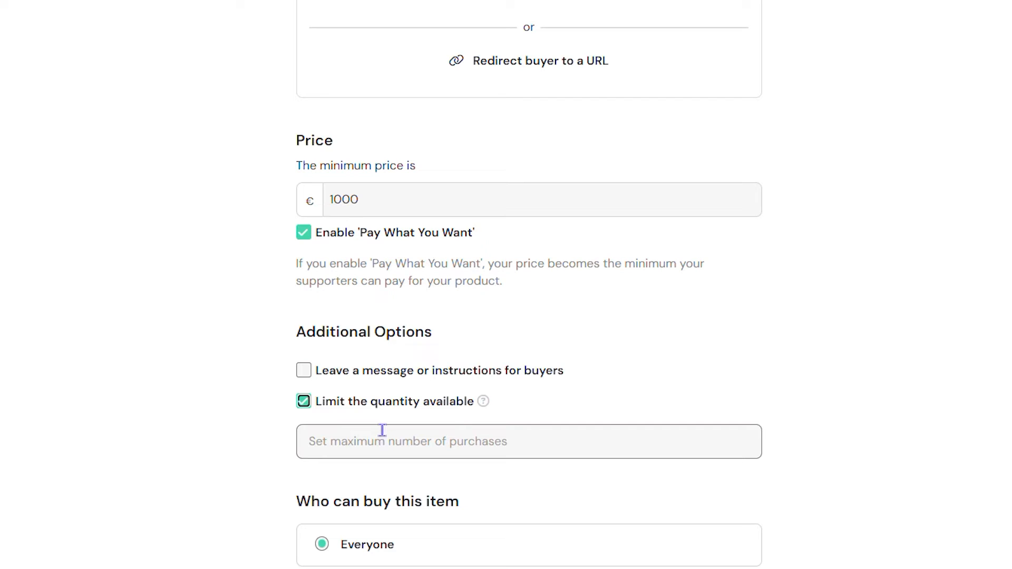
click(303, 402)
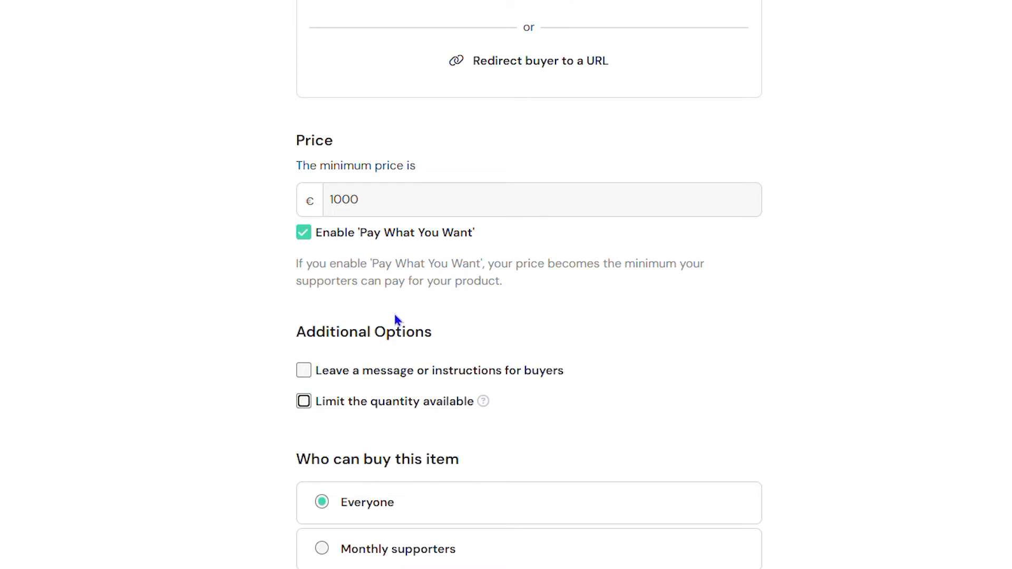
- Restrict who can buy the item to monthly supporters on the specific tier Special VIP
scroll(595, 340, down, 3)
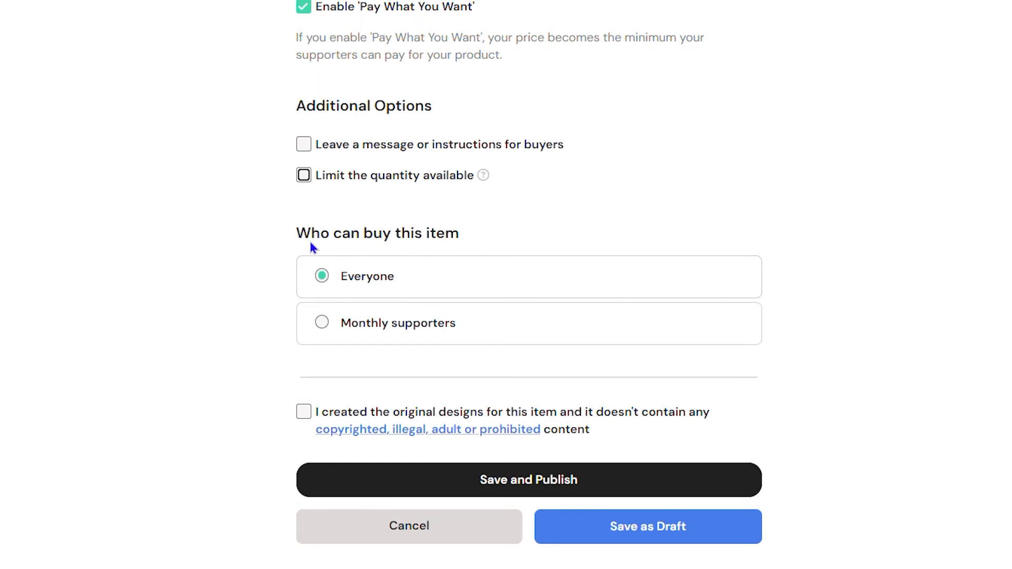
click(322, 326)
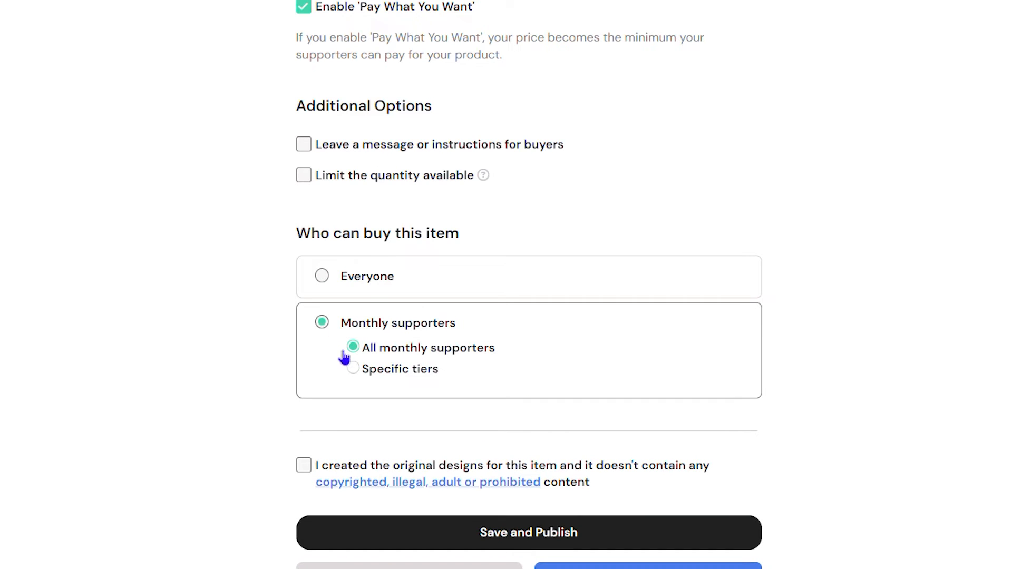
click(353, 374)
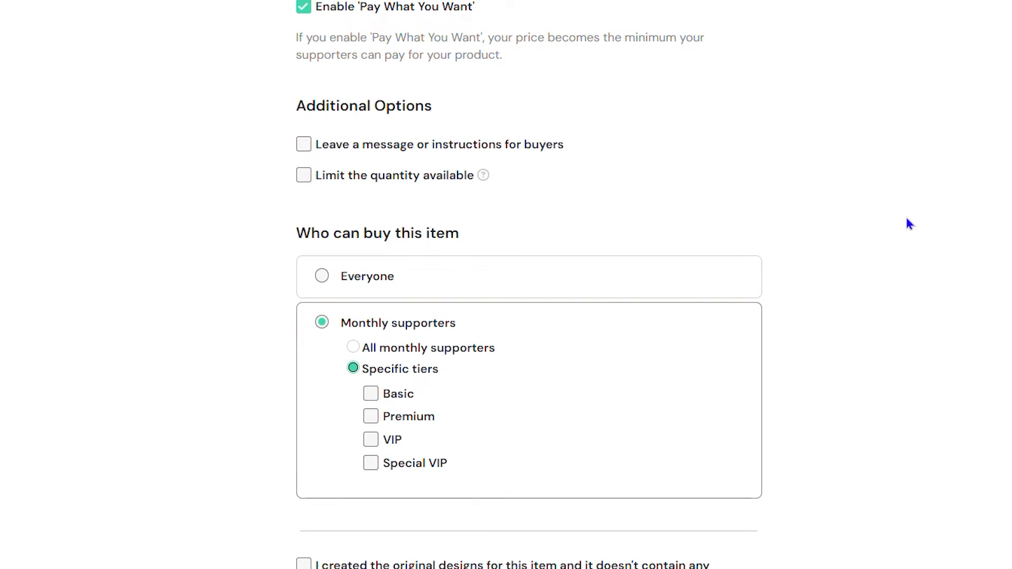
click(375, 470)
- Confirm that the item's designs are original and permitted, publish the product, and dismiss the sharing prompt
scroll(772, 343, down, 4)
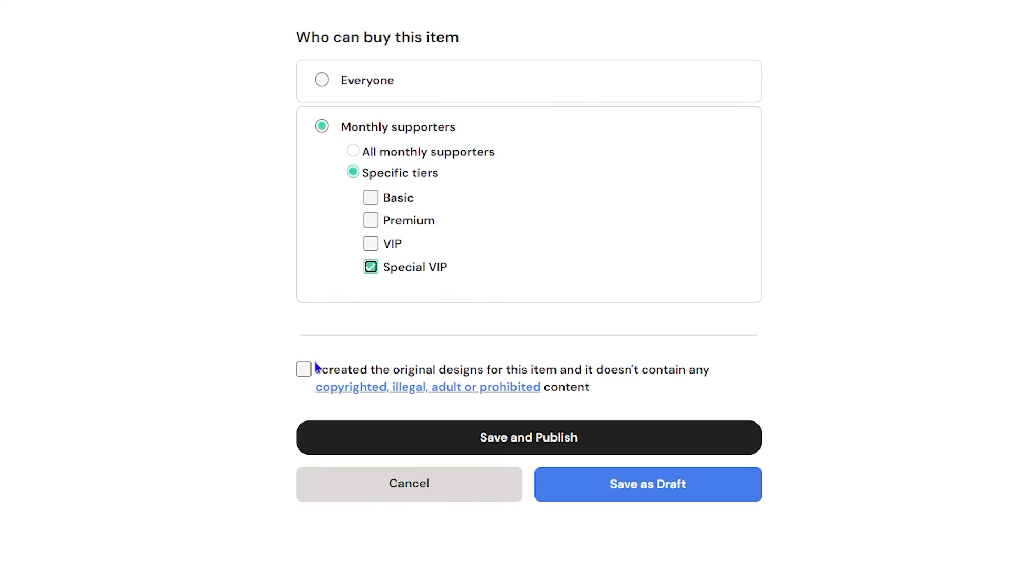
click(303, 370)
click(568, 437)
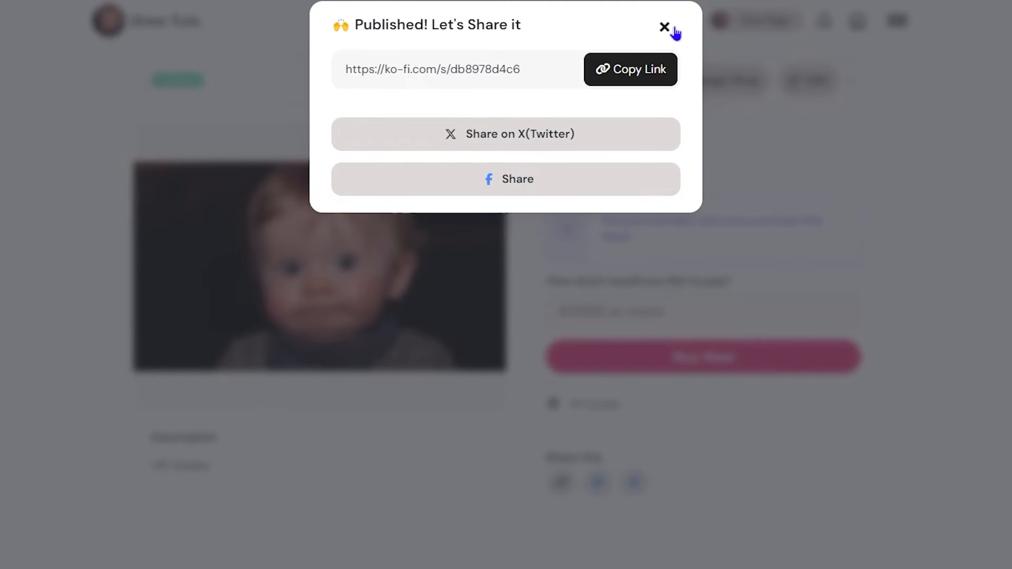
click(664, 28)
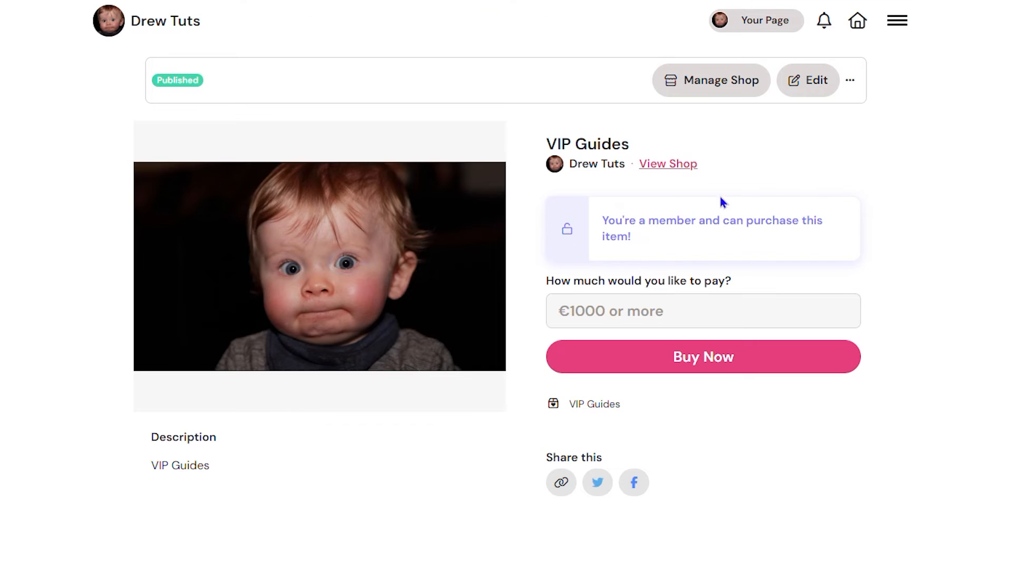
- View the shop page and open the VIP Guides listing from it
click(679, 166)
scroll(345, 343, down, 4)
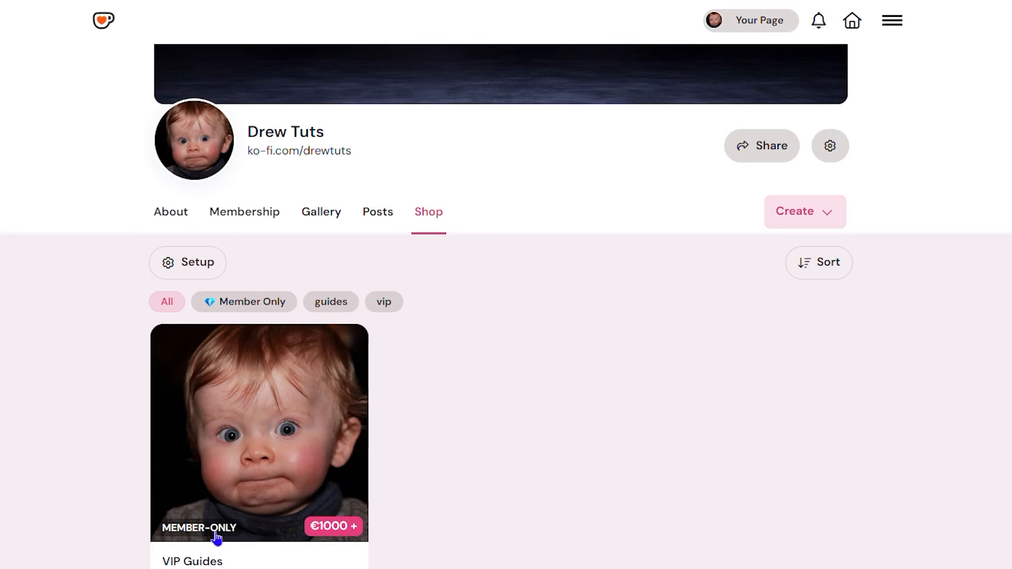
click(262, 484)
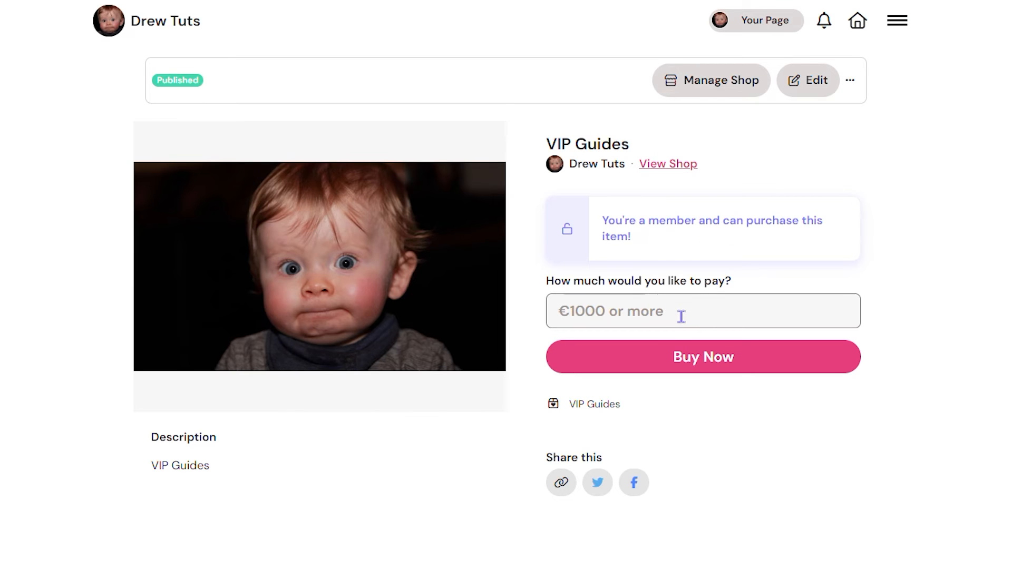
- Return to the shop page, copy its web address, and load it in a new incognito Chrome window
click(677, 166)
click(260, 40)
key(ctrl+c)
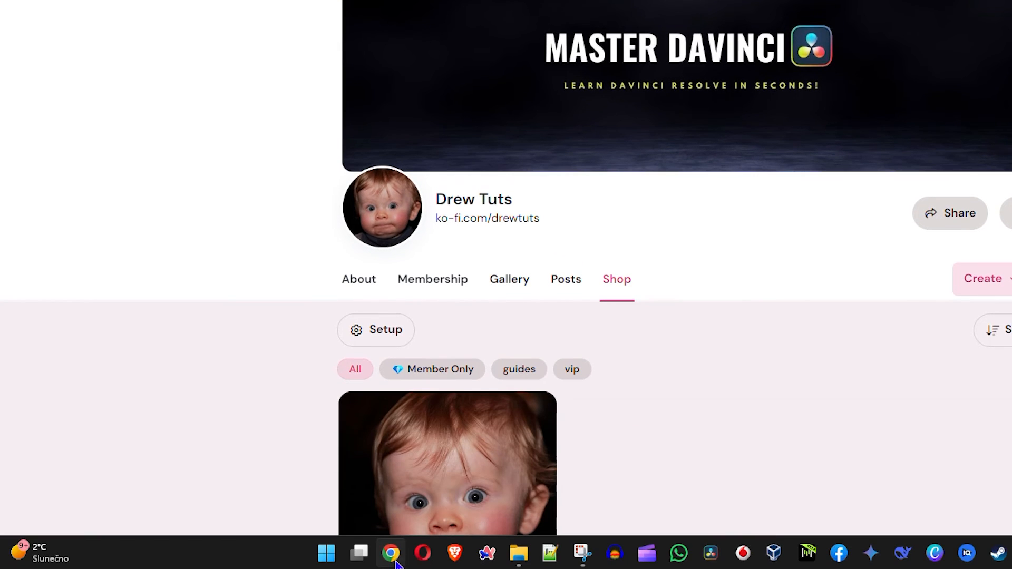
right_click(394, 561)
click(409, 441)
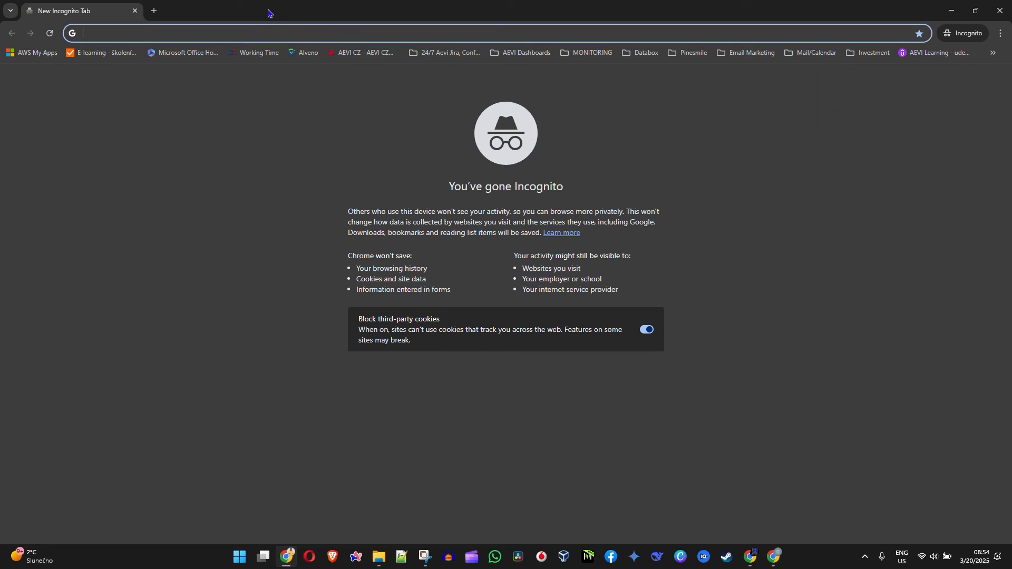
key(ctrl+v)
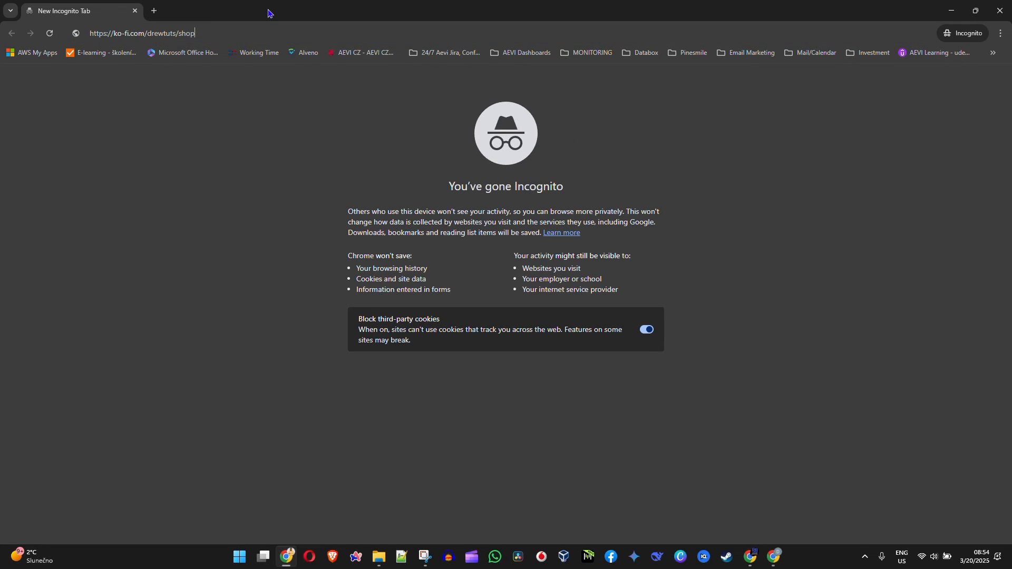
key(Return)
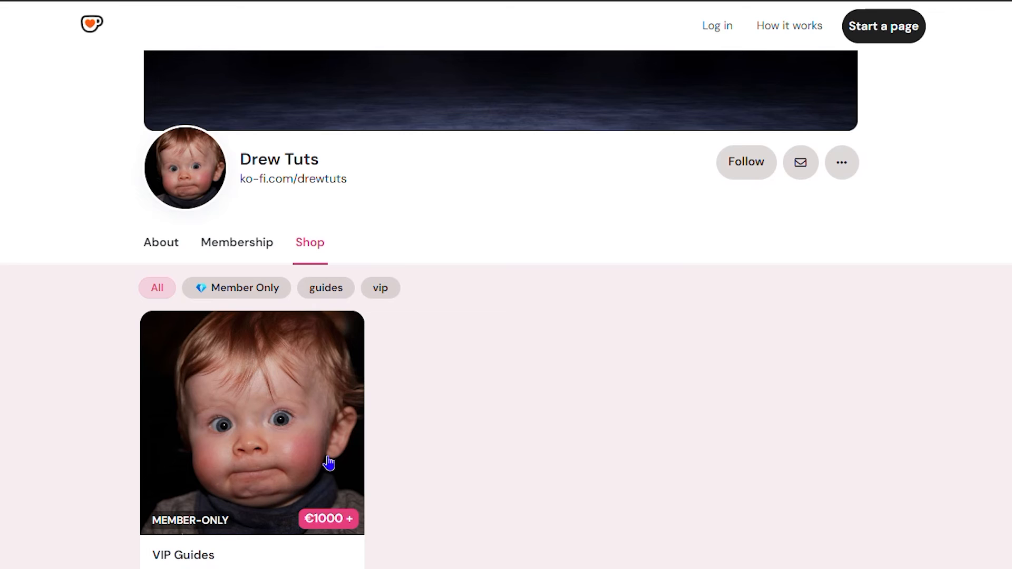
- Open the VIP Guides product as a visitor and proceed to joining the Special VIP membership level
click(327, 465)
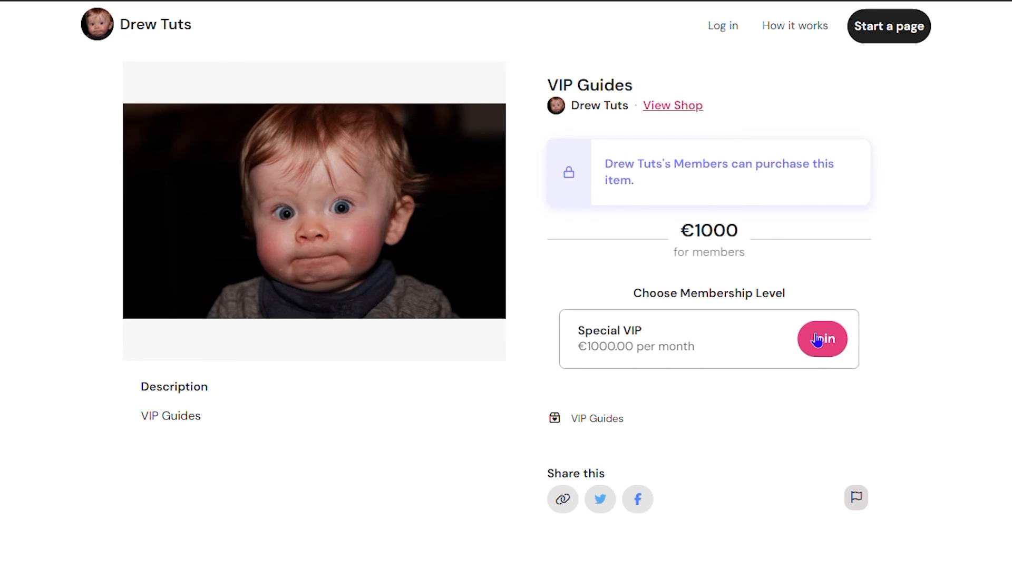
click(828, 352)
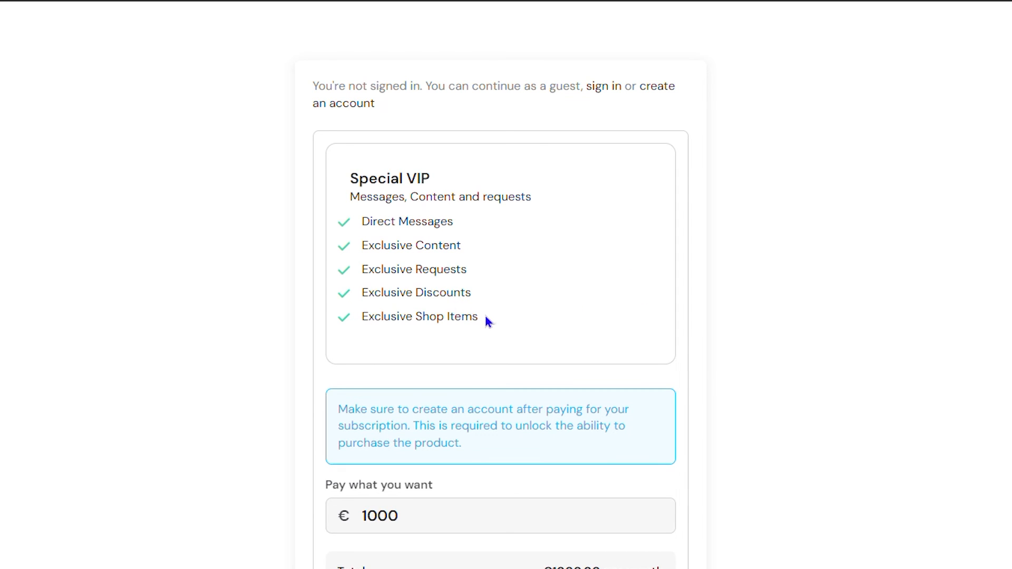
- Examine the Special VIP checkout page, including the tier's benefits, monthly total, contact fields and payment method
drag(485, 317, 372, 328)
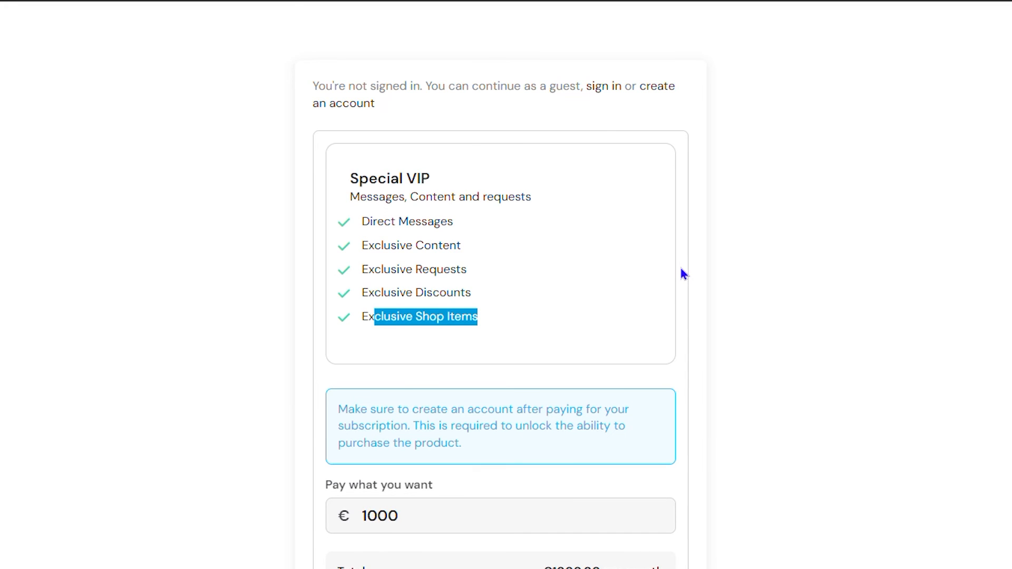
scroll(681, 269, down, 5)
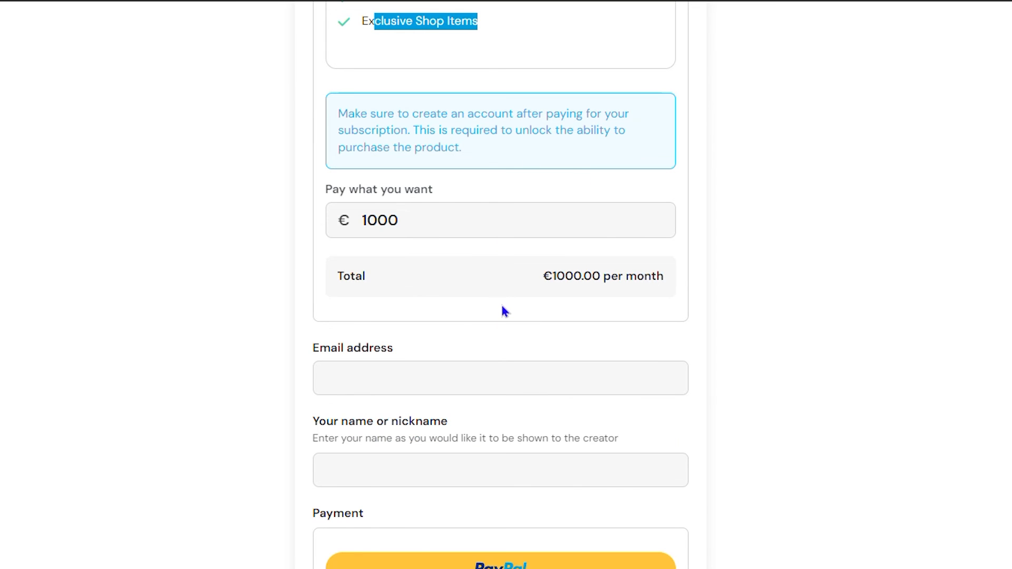
scroll(580, 352, down, 1)
scroll(635, 351, down, 1)
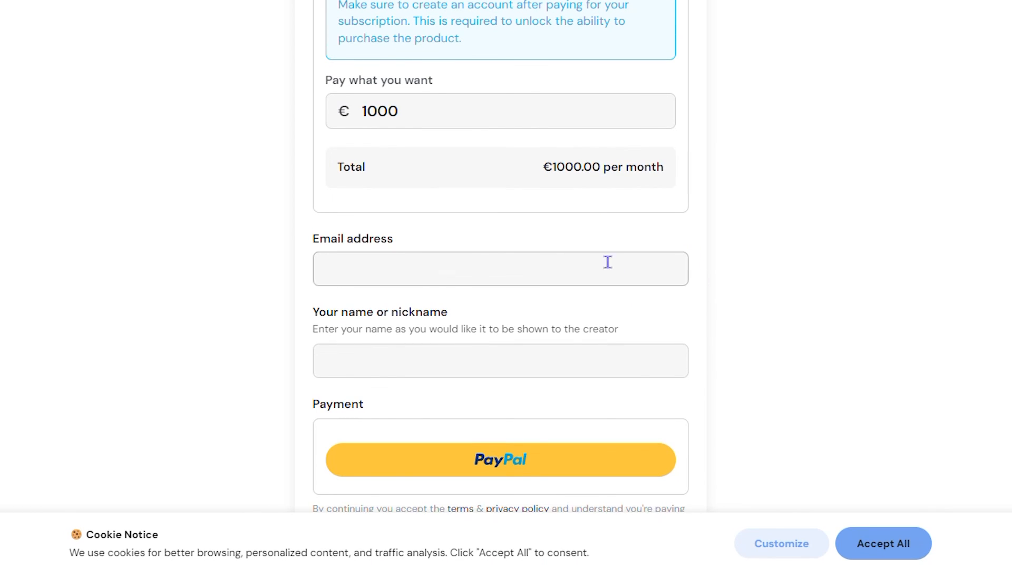
scroll(542, 174, up, 6)
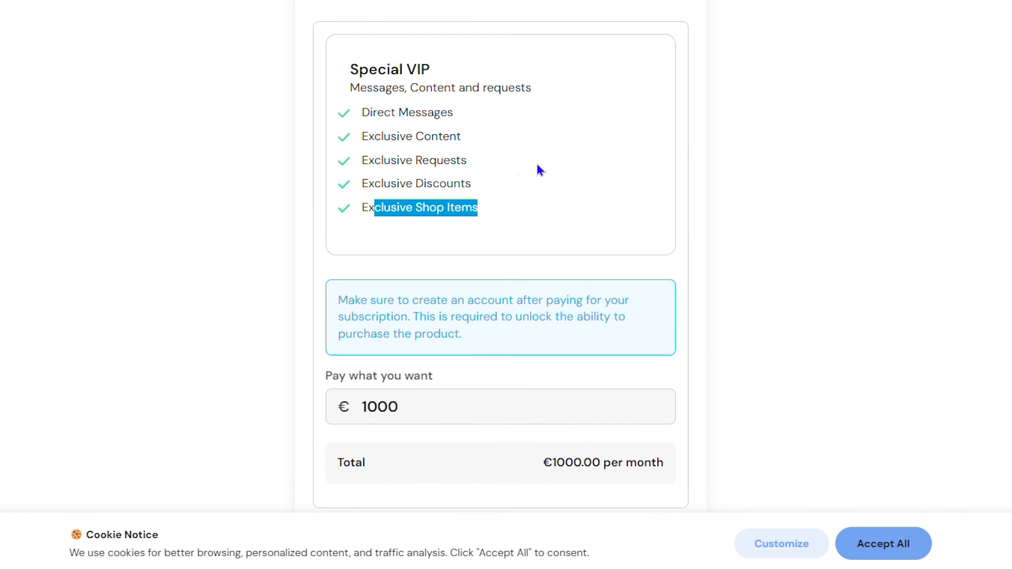
scroll(527, 211, down, 5)
scroll(527, 254, down, 1)
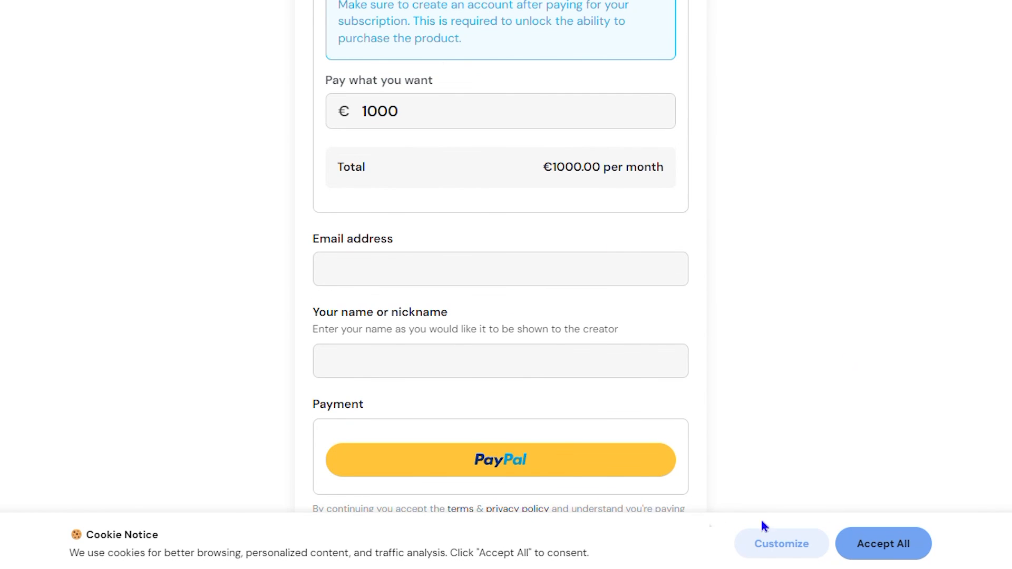
- Accept all cookies and return from the checkout to the VIP Guides product page
click(890, 543)
scroll(583, 300, up, 5)
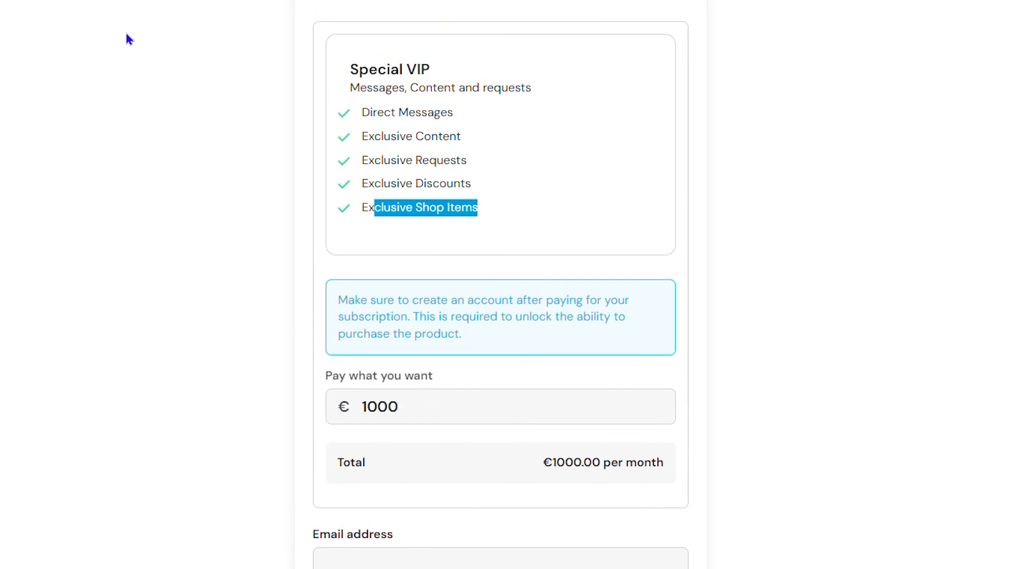
click(10, 34)
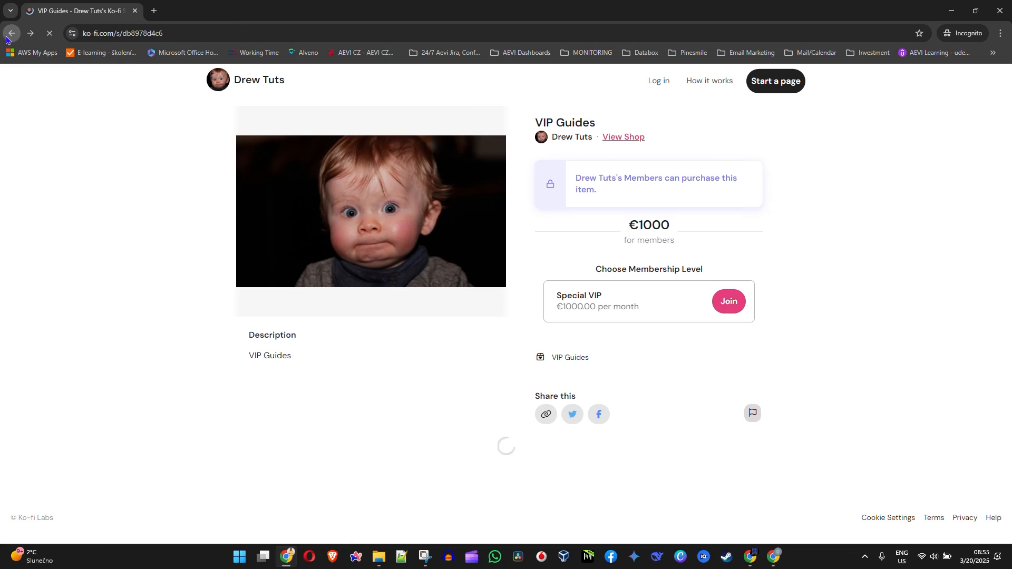